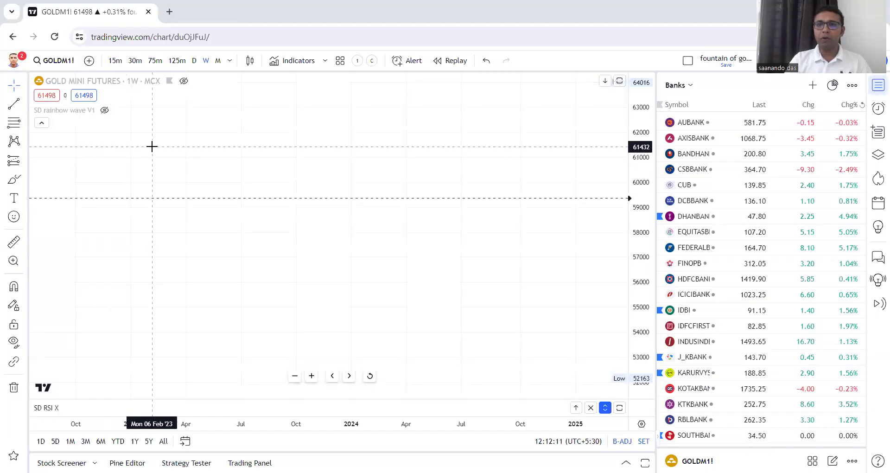
# Change the SD rainbow wave V1 'Select the set up' option to Cash Stocks(Weekly)
pyautogui.click(293, 61)
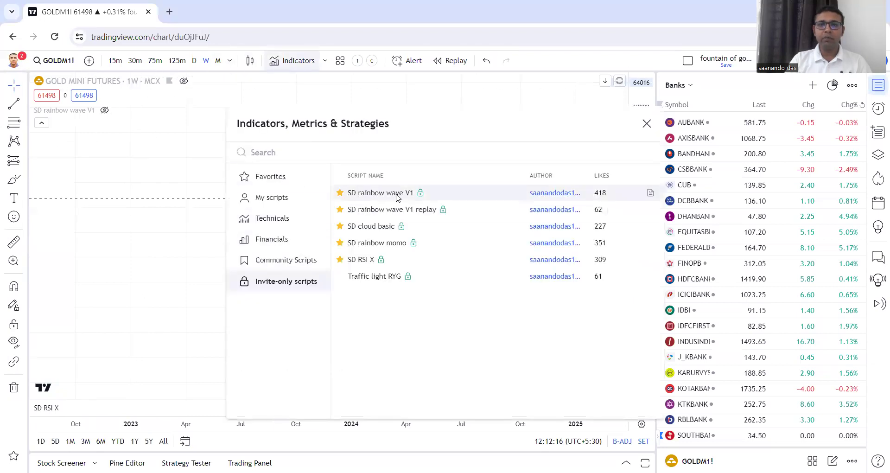
pyautogui.click(647, 124)
pyautogui.moveTo(103, 113)
pyautogui.click(119, 110)
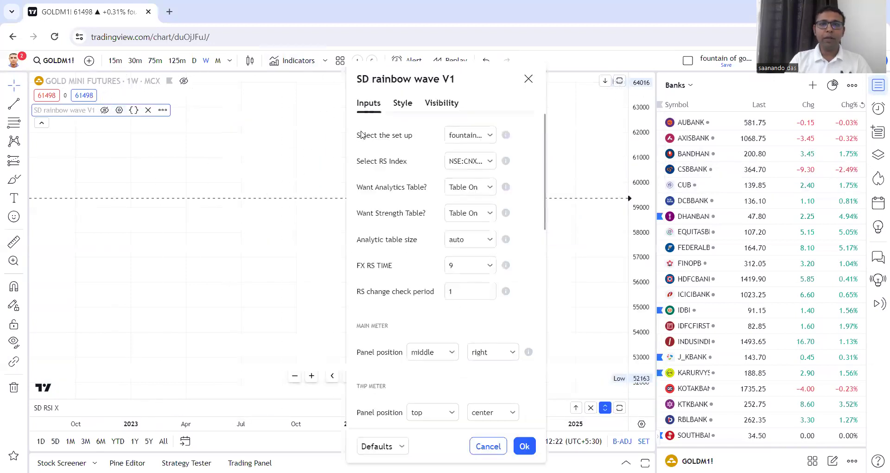
pyautogui.click(459, 142)
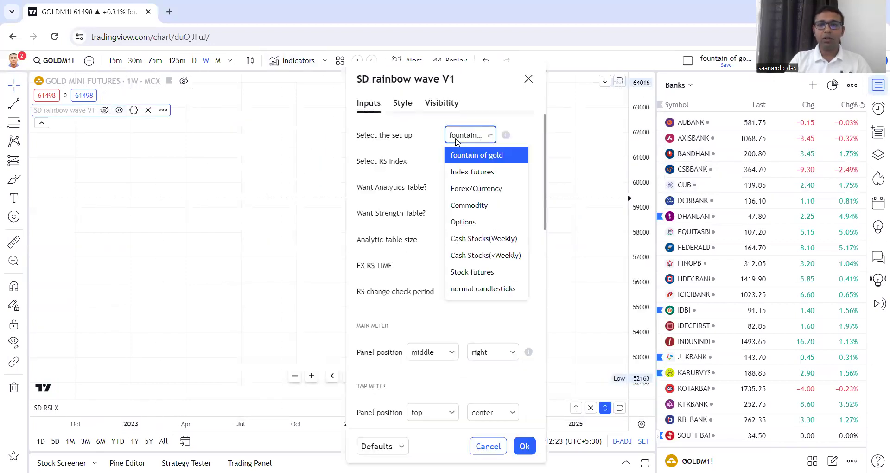
pyautogui.click(480, 238)
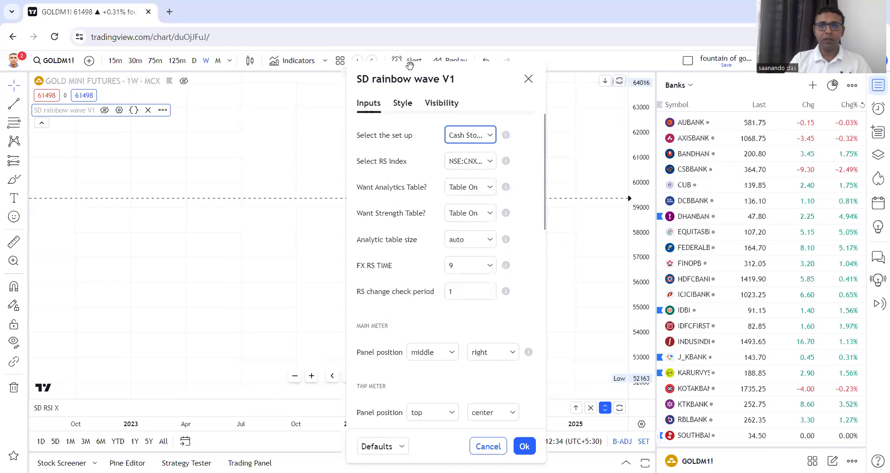
pyautogui.moveTo(412, 73); pyautogui.dragTo(483, 60)
# Apply the new indicator settings and unhide the SD rainbow wave V1 indicator
pyautogui.click(582, 431)
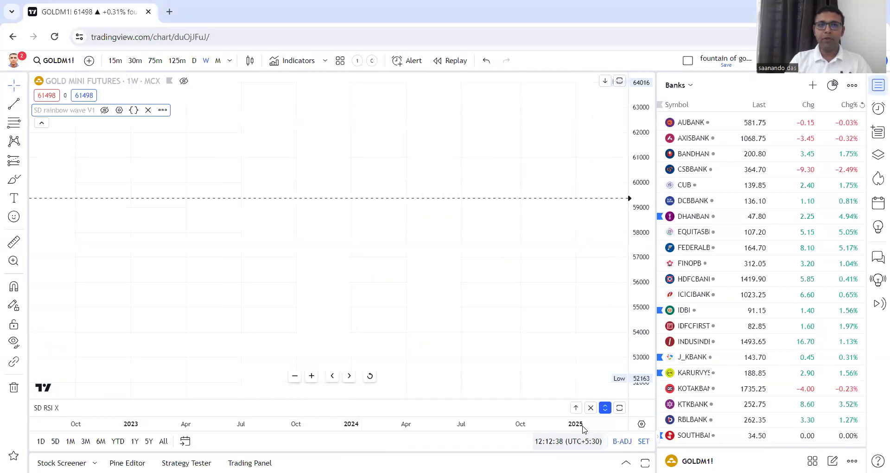
pyautogui.click(105, 111)
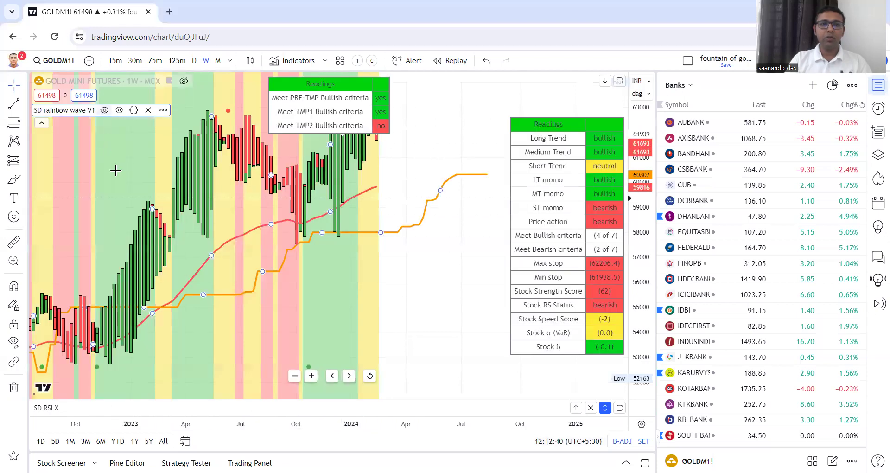
pyautogui.moveTo(648, 128); pyautogui.dragTo(648, 167)
pyautogui.moveTo(447, 186); pyautogui.dragTo(450, 205)
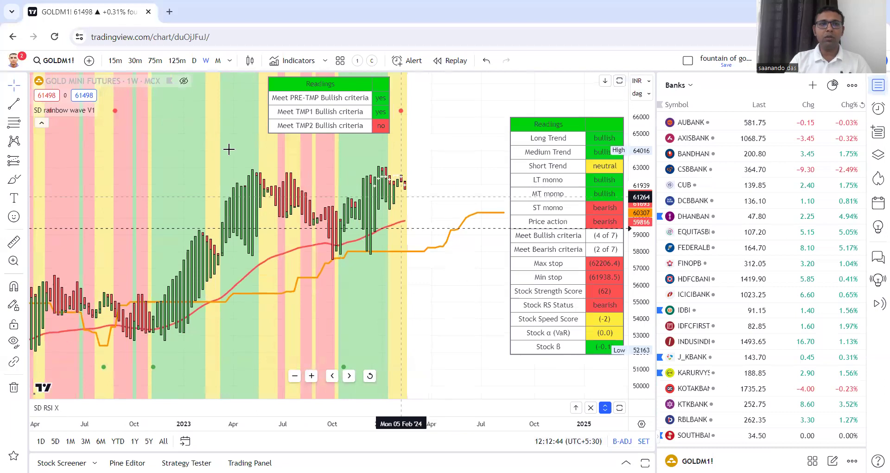
# Switch to the AUBANK chart, auto-scale its prices and expand the SD RSI X pane
pyautogui.click(691, 122)
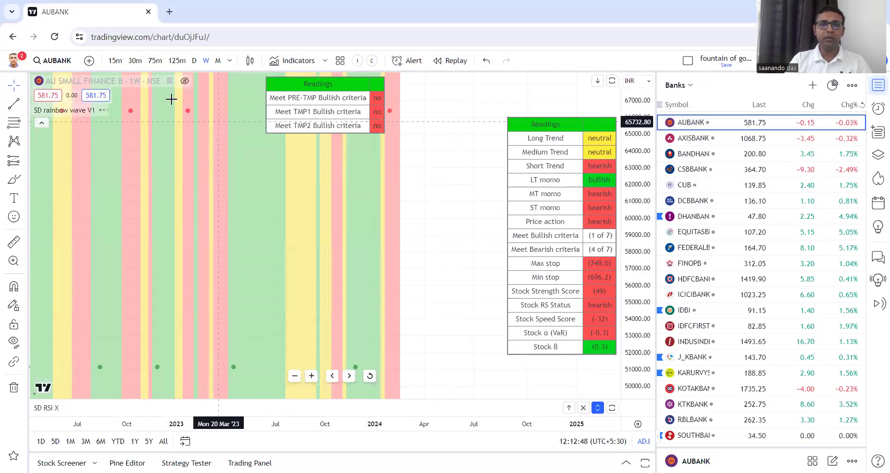
pyautogui.moveTo(90, 119)
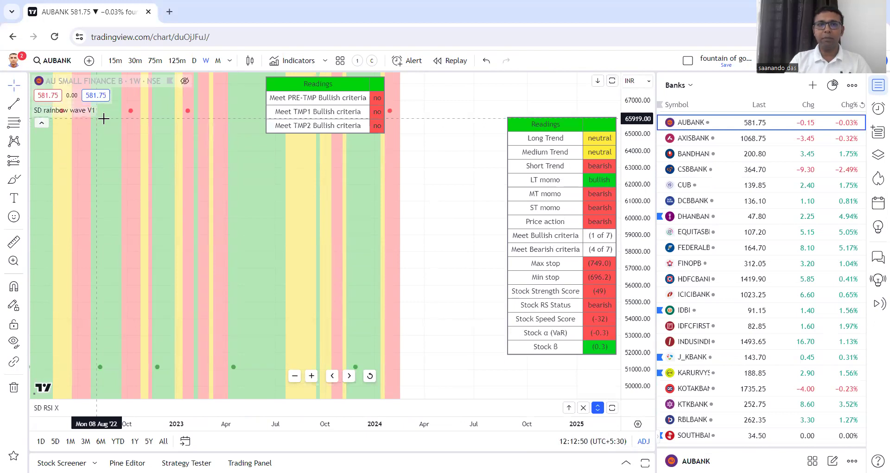
pyautogui.click(633, 391)
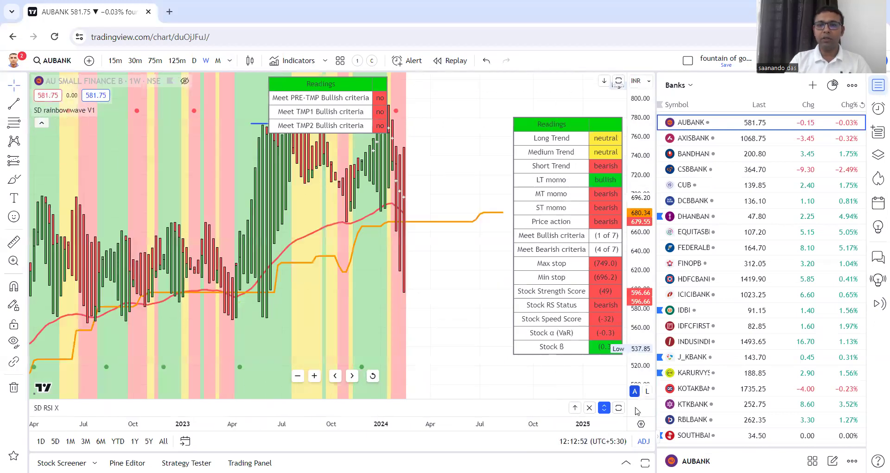
pyautogui.click(616, 408)
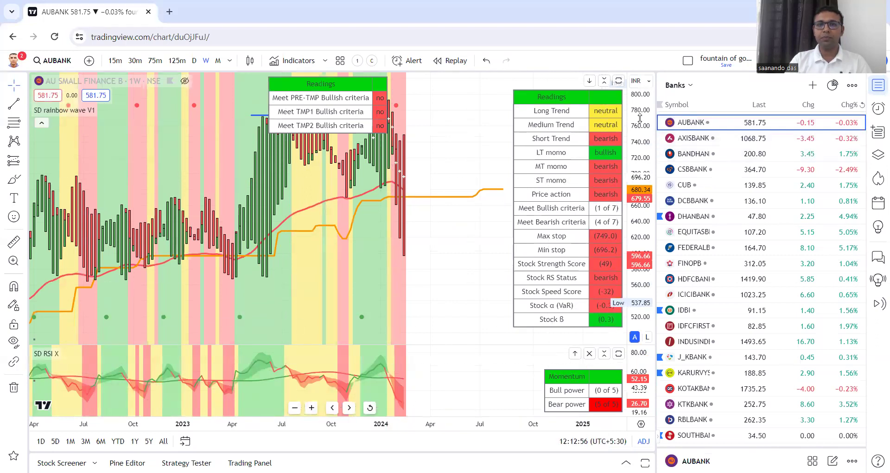
pyautogui.moveTo(641, 188); pyautogui.dragTo(641, 211)
# Draw two flat trend lines on weekly AUBANK as support near 596 and 568
pyautogui.scroll(3, 485, 213)
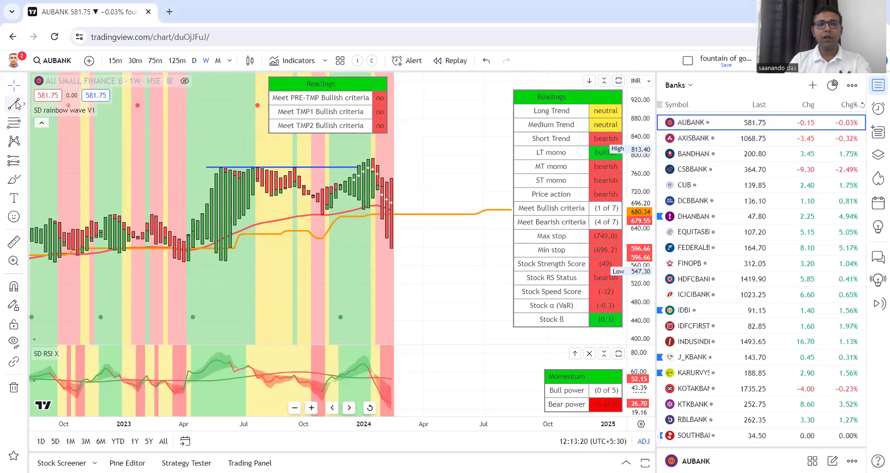
pyautogui.click(16, 104)
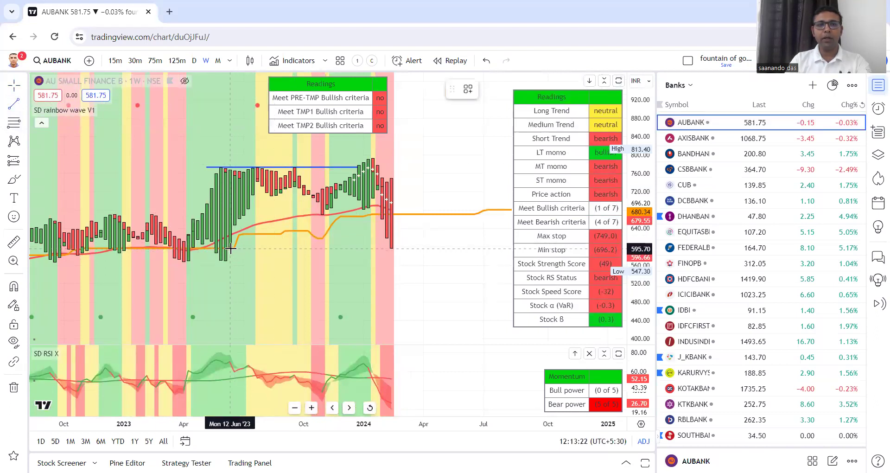
pyautogui.click(231, 249)
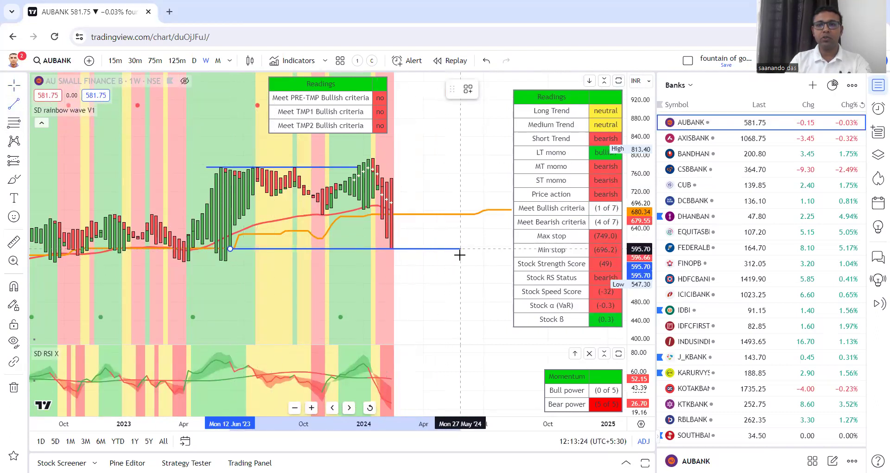
pyautogui.click(460, 253)
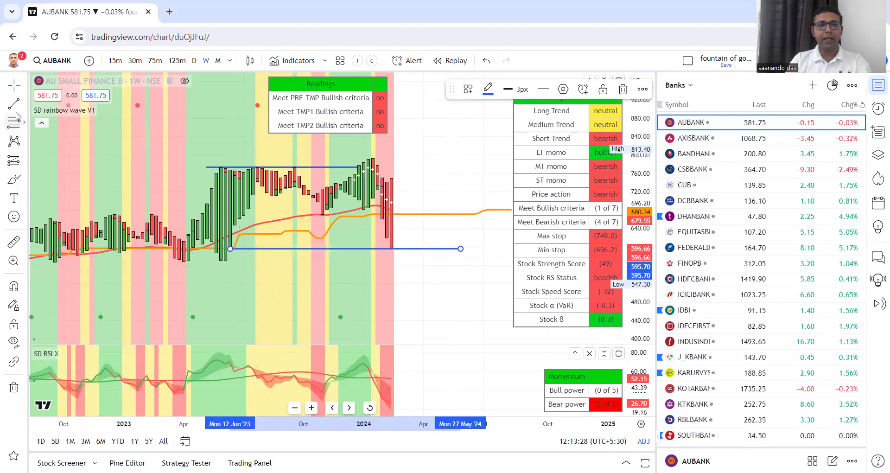
pyautogui.click(78, 221)
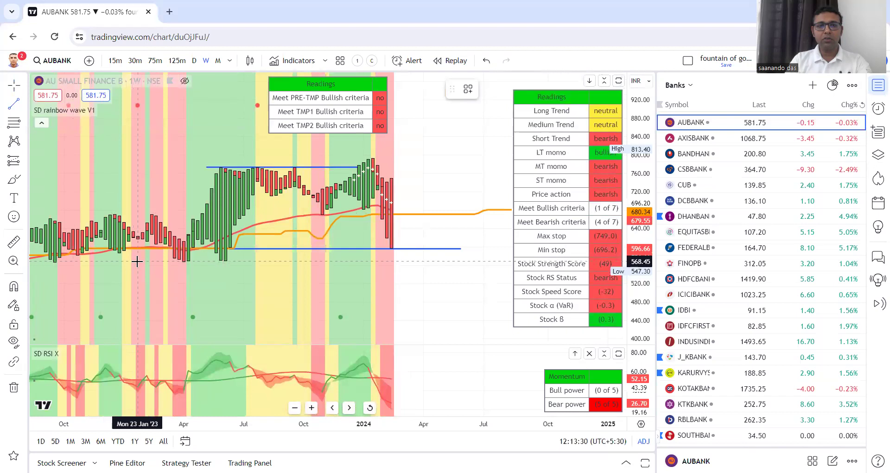
pyautogui.click(137, 262)
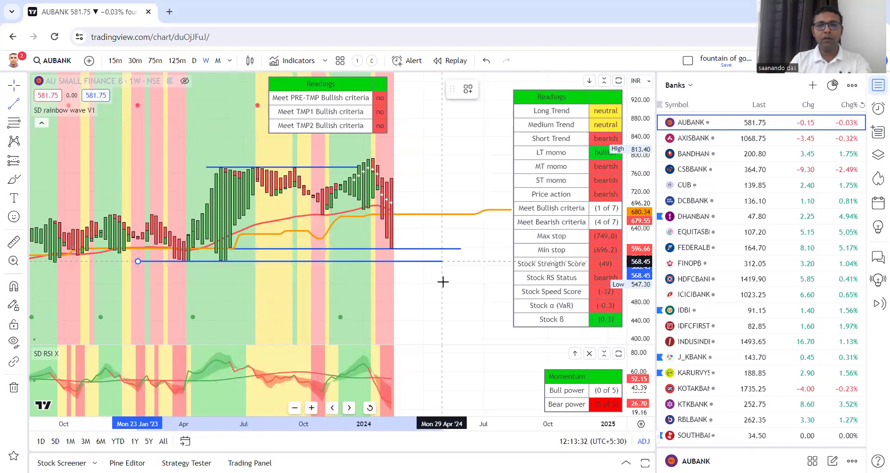
pyautogui.click(442, 262)
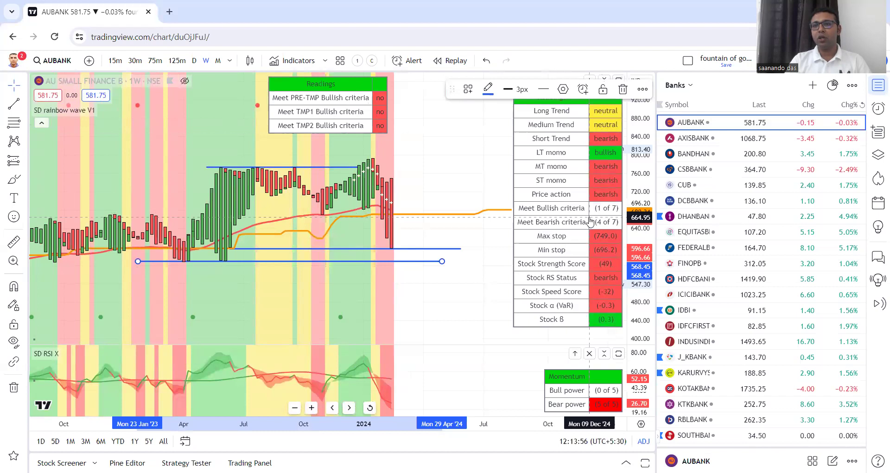
# Review the AXISBANK and then BANDHAN weekly charts, auto-scaling each one
pyautogui.click(696, 142)
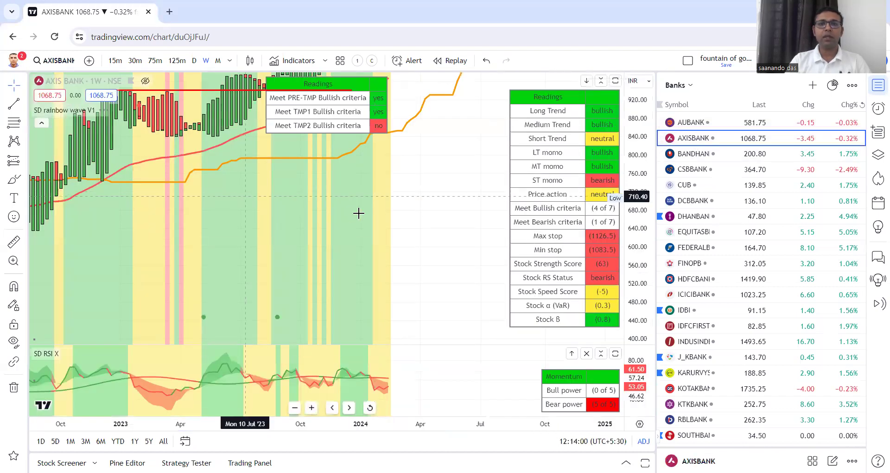
pyautogui.click(633, 338)
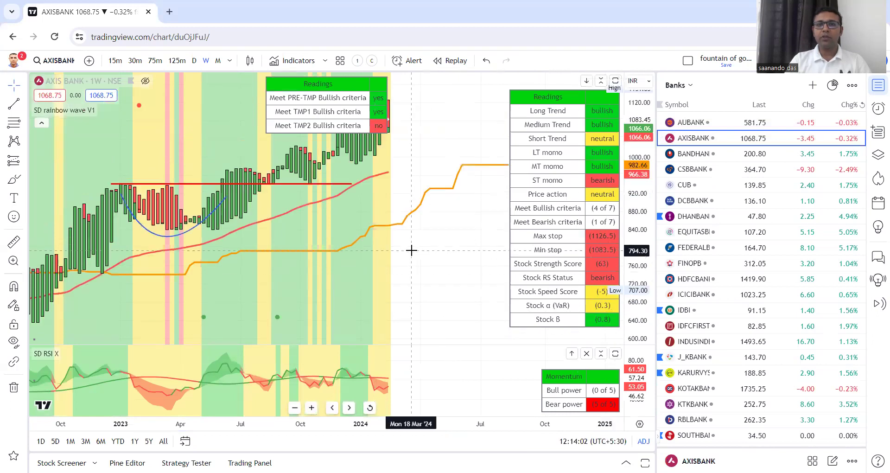
pyautogui.scroll(-2, 411, 250)
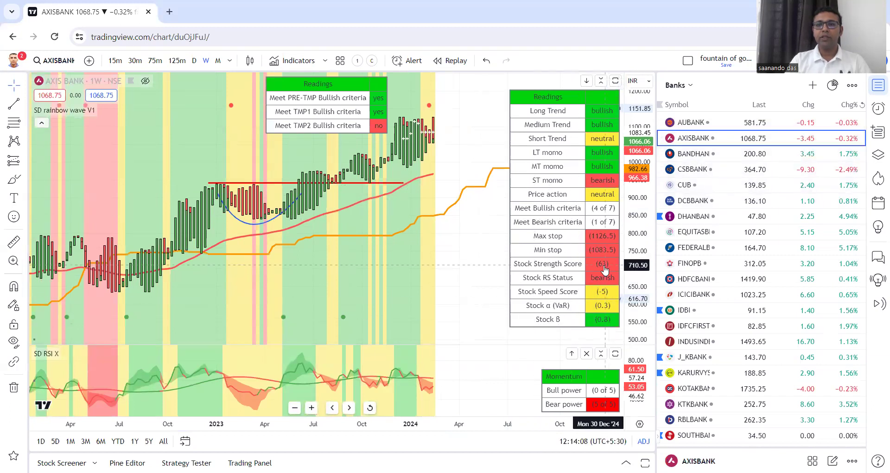
pyautogui.click(684, 160)
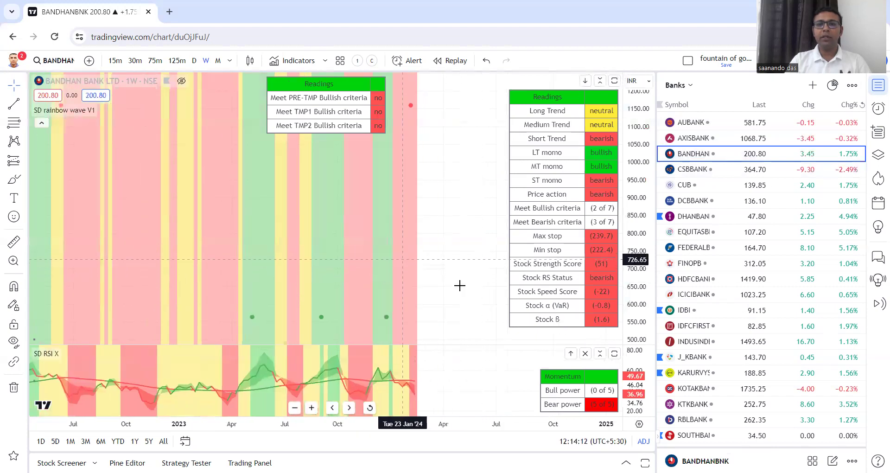
pyautogui.click(633, 338)
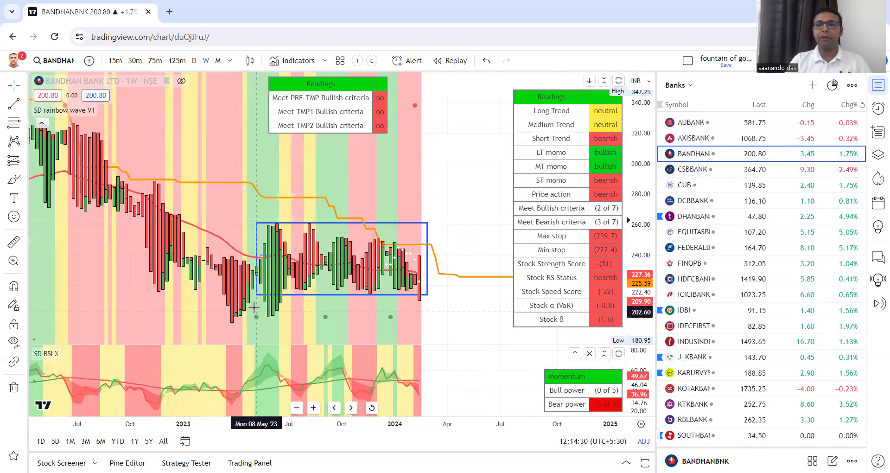
# Open the weekly CSBBANK chart and adjust the view to fit its price range
pyautogui.click(703, 171)
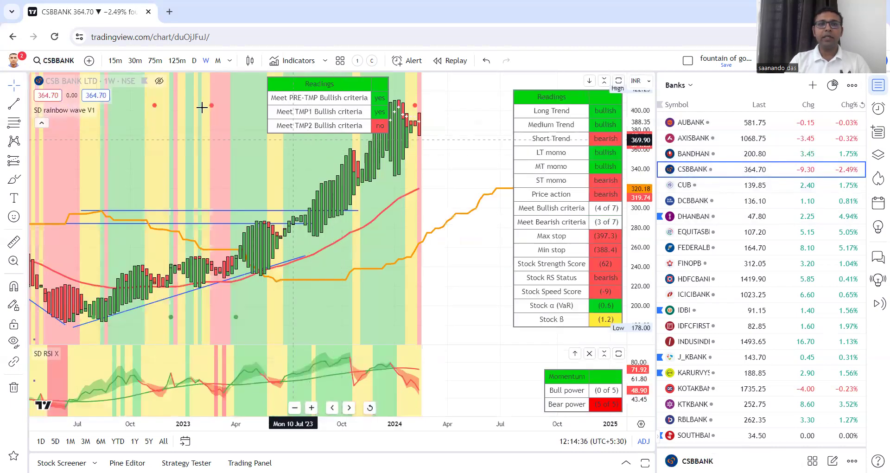
pyautogui.scroll(-1, 490, 135)
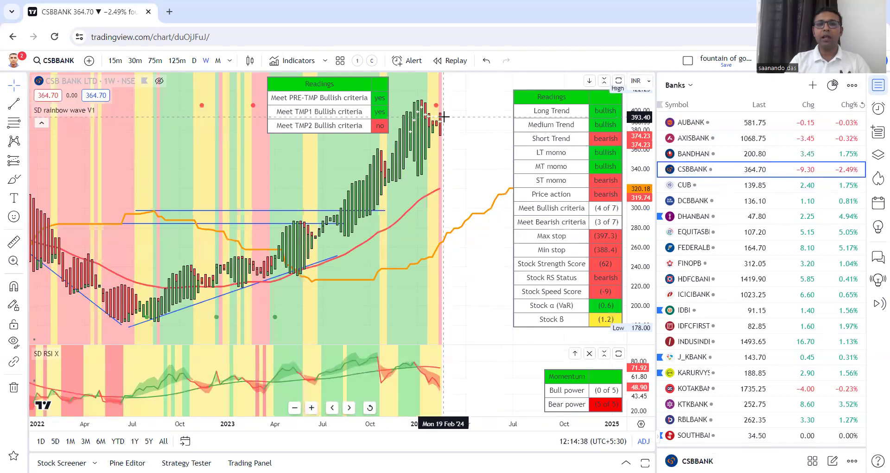
pyautogui.scroll(3, 457, 181)
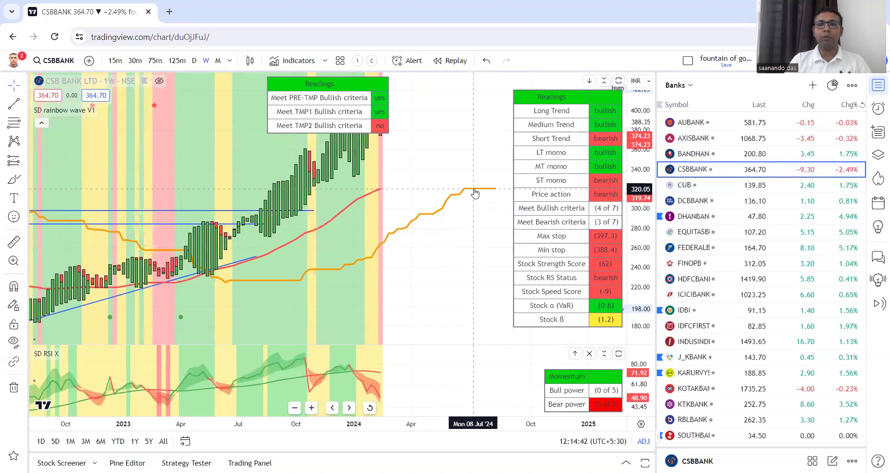
pyautogui.scroll(-2, 461, 183)
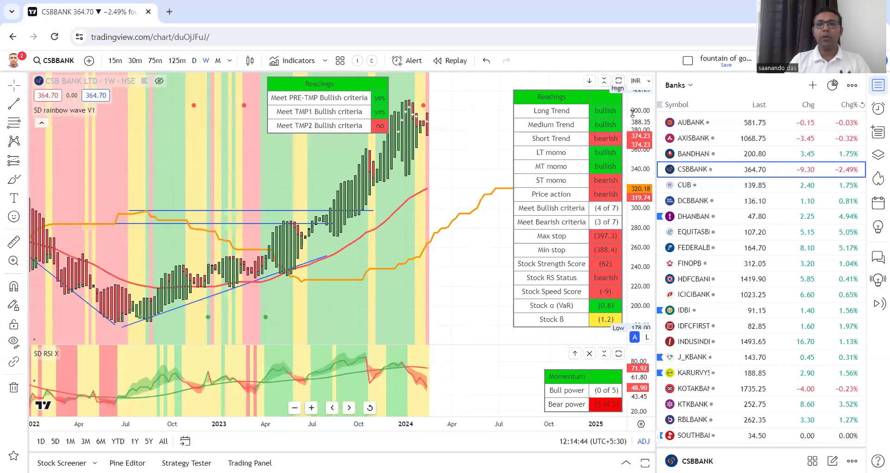
pyautogui.moveTo(637, 151); pyautogui.dragTo(637, 160)
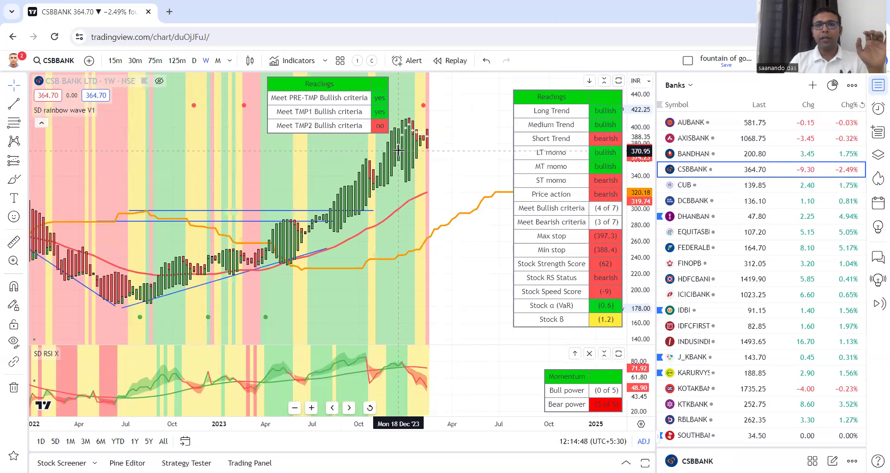
pyautogui.scroll(1, 379, 160)
pyautogui.scroll(-1, 379, 160)
pyautogui.hscroll(-1, 461, 150)
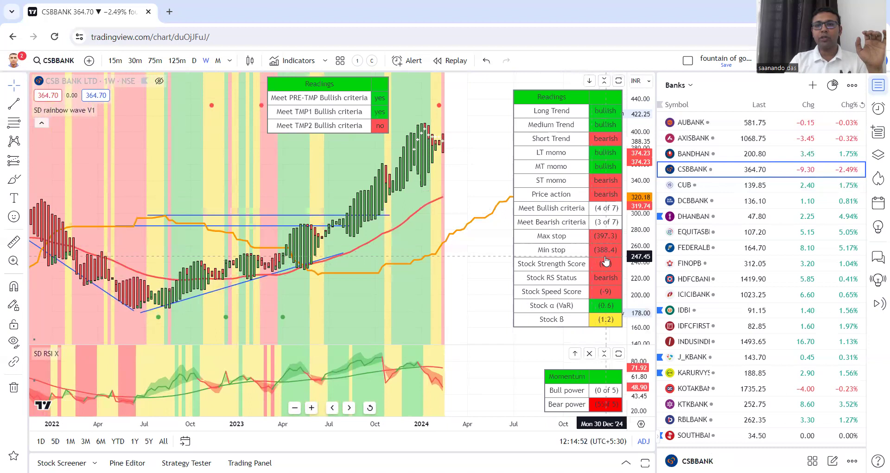
# Create an SD rainbow wave V1 alert with condition '6.1 STOCKS: STRENGTH SCORE > 70'
pyautogui.click(592, 160)
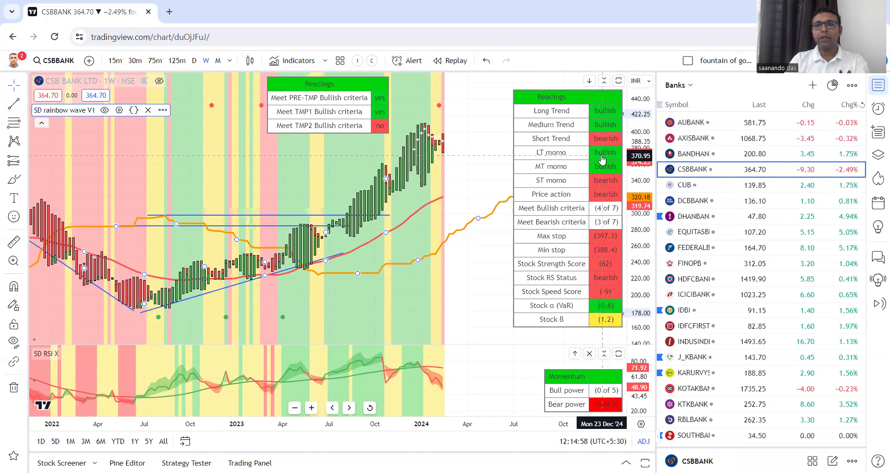
pyautogui.hotkey('alt', 'a')
pyautogui.click(505, 164)
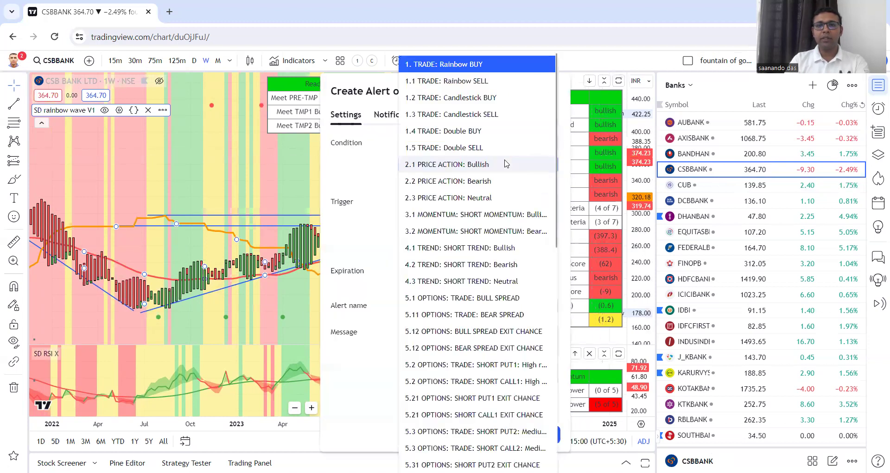
pyautogui.scroll(-10, 503, 195)
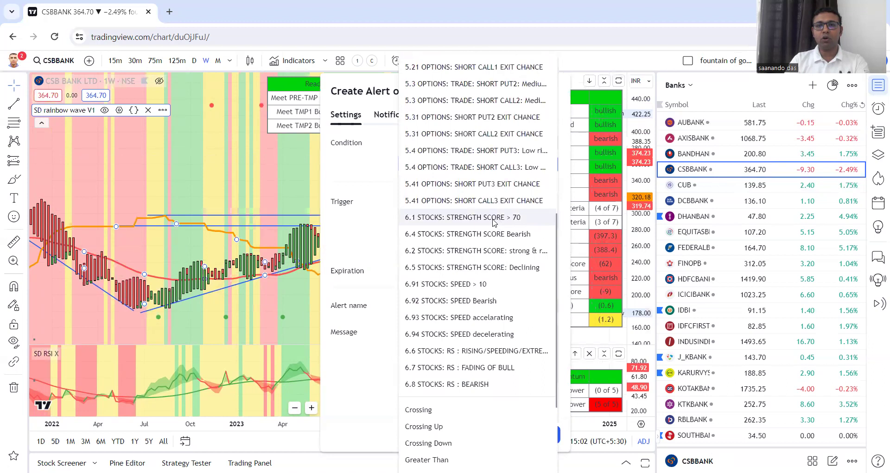
pyautogui.click(494, 218)
pyautogui.click(540, 434)
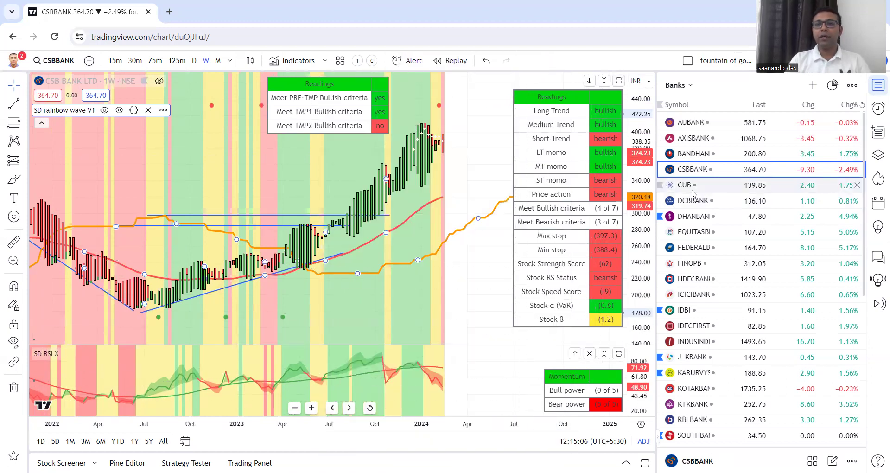
# Step through the CUB, DCBBANK, DHANBANK and EQUITASBNK weekly charts, finishing on DHANBANK
pyautogui.press('Down')
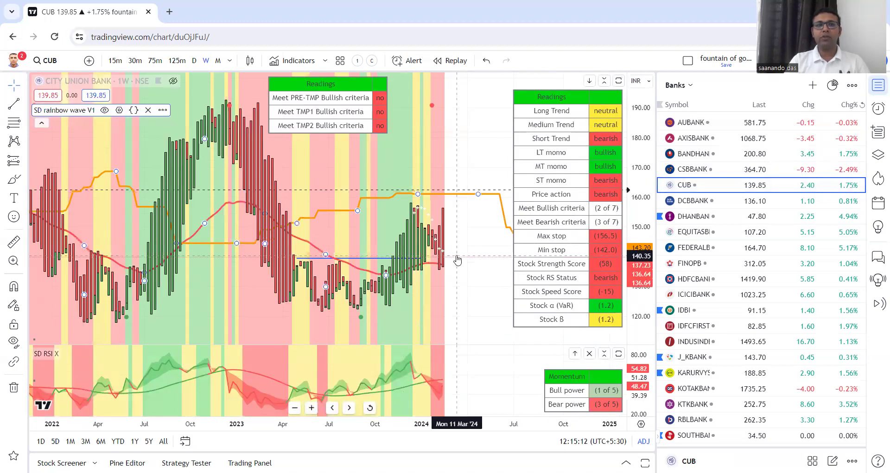
pyautogui.click(704, 204)
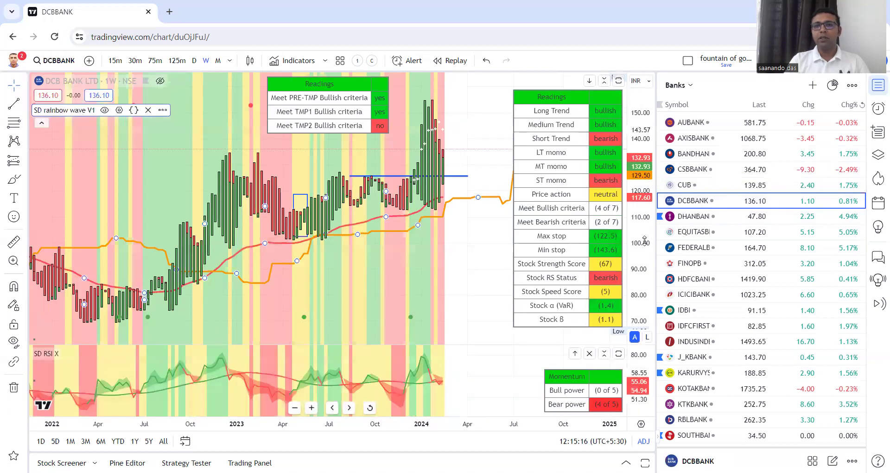
pyautogui.scroll(3, 459, 178)
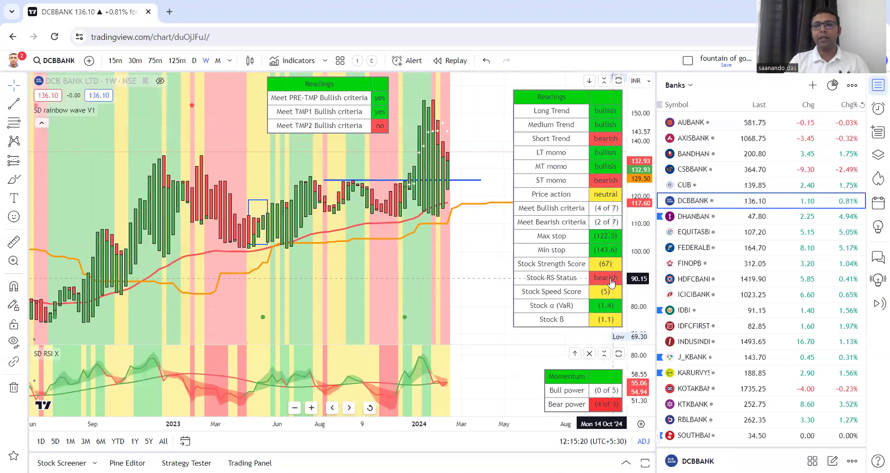
pyautogui.click(704, 220)
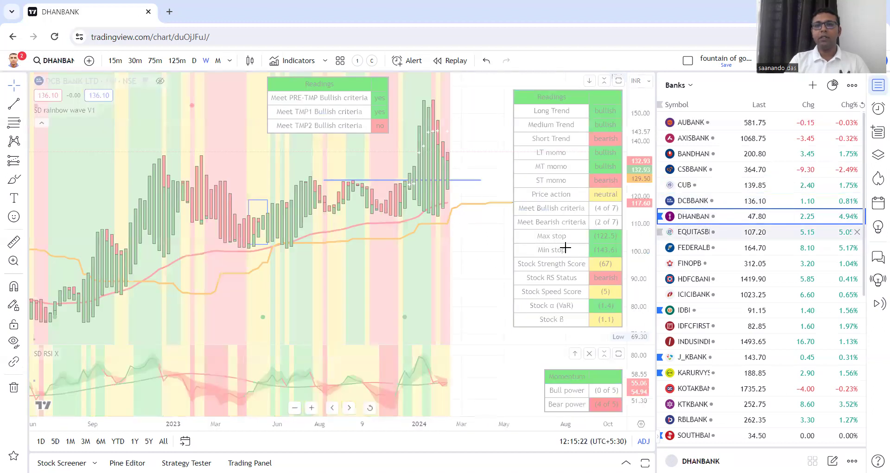
pyautogui.scroll(-1, 482, 224)
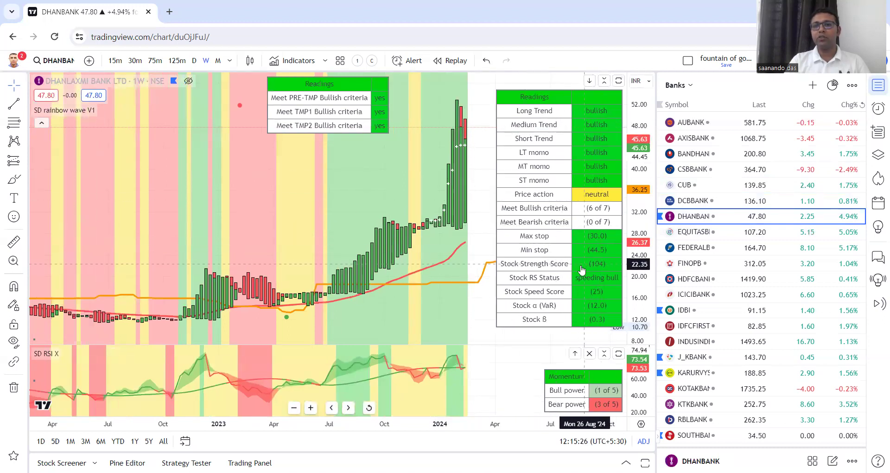
pyautogui.moveTo(662, 221)
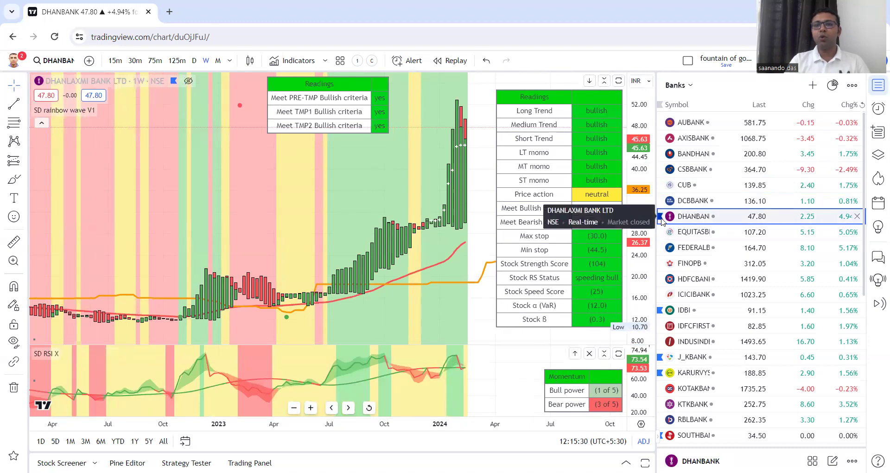
pyautogui.click(685, 233)
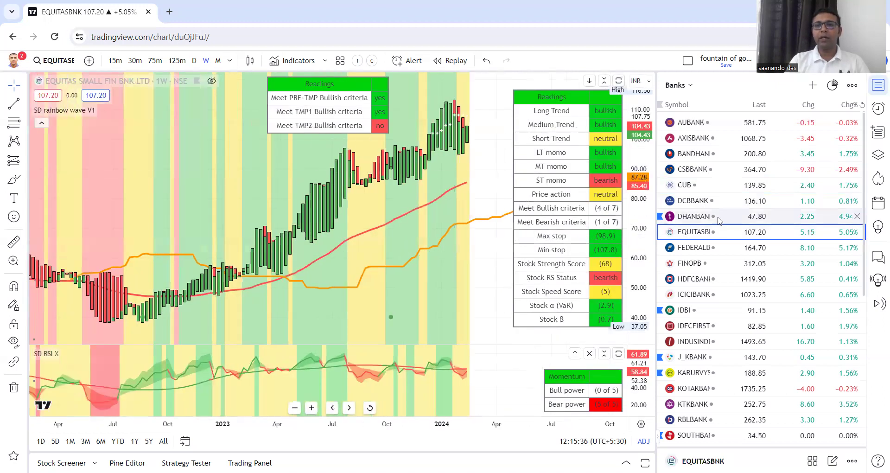
pyautogui.click(716, 219)
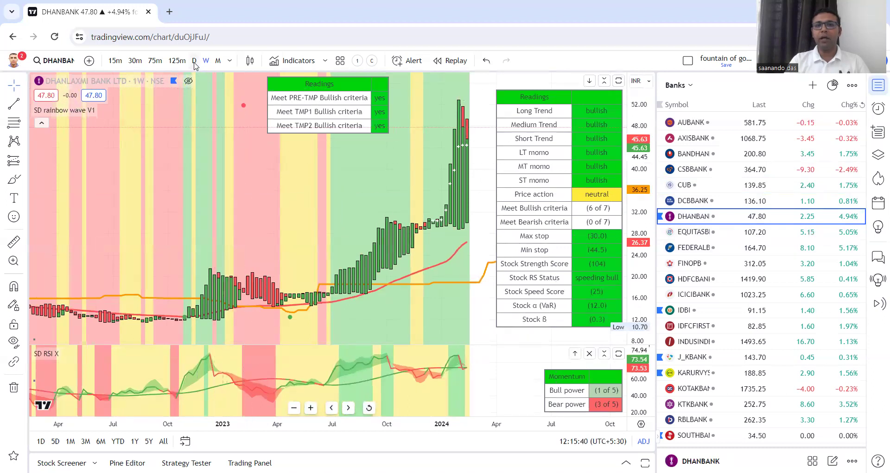
# Switch DHANBANK to the daily interval and zoom in on the recent bars
pyautogui.click(195, 61)
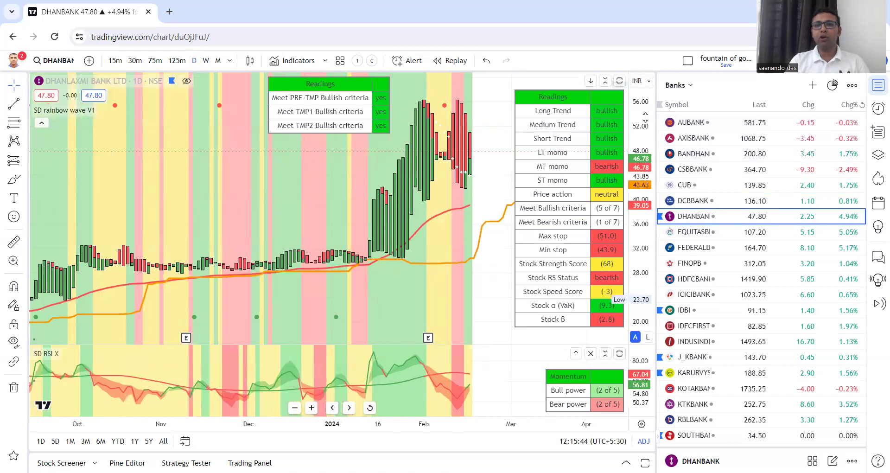
pyautogui.scroll(3, 512, 214)
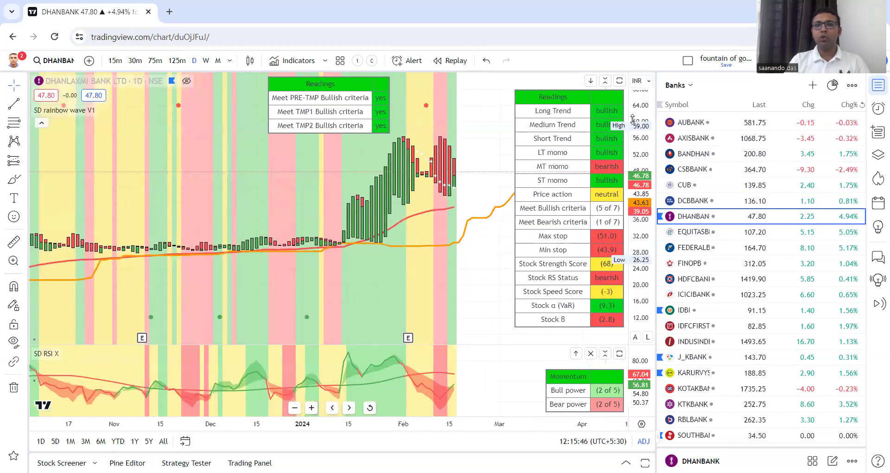
pyautogui.scroll(1, 419, 178)
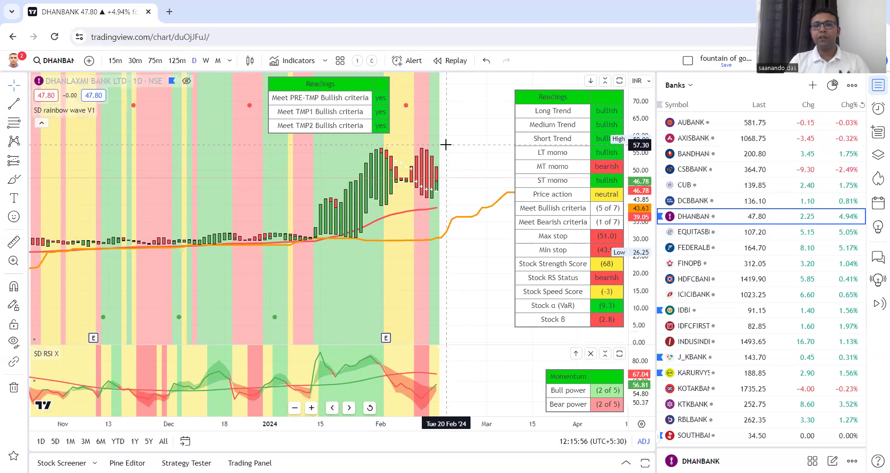
# Begin a price alert set to Crossing Up, then close it without creating it
pyautogui.hotkey('alt', 'a')
pyautogui.click(457, 160)
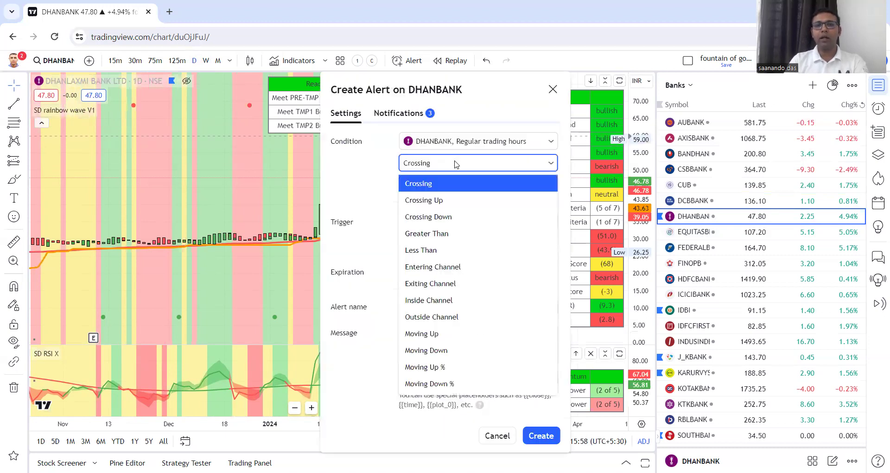
pyautogui.click(450, 199)
pyautogui.click(555, 433)
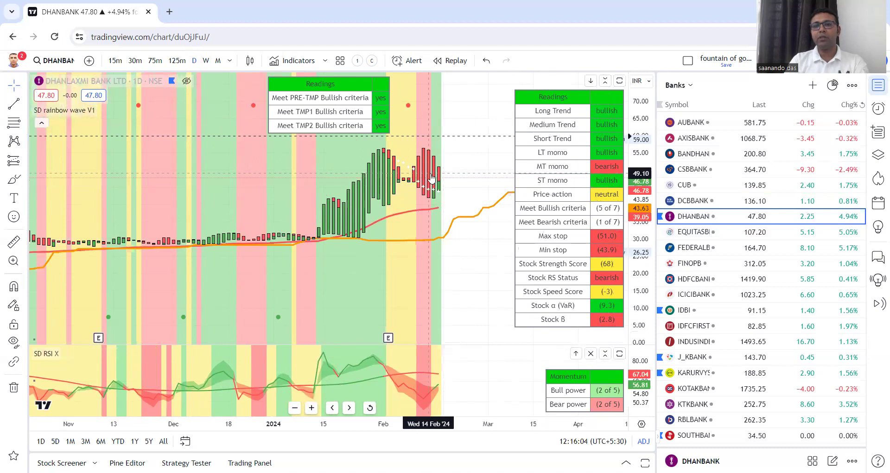
# Create an SD rainbow wave V1 alert with condition '2.1 PRICE ACTION: Bullish'
pyautogui.click(431, 183)
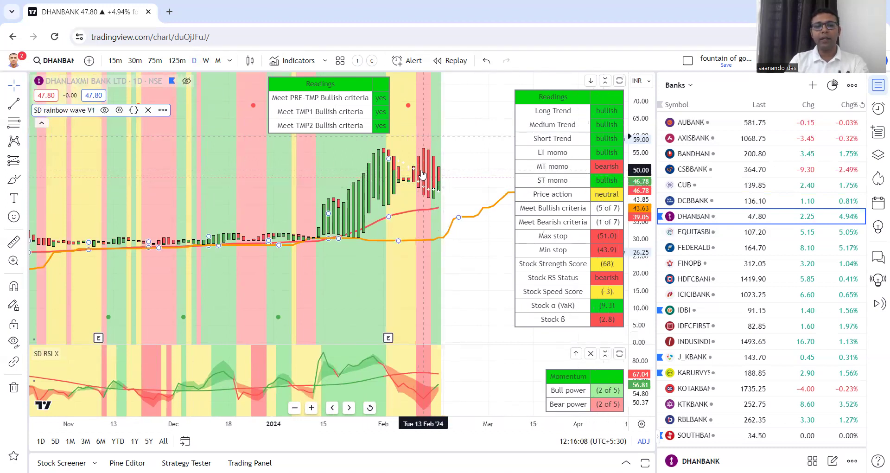
pyautogui.hotkey('alt', 'a')
pyautogui.click(464, 165)
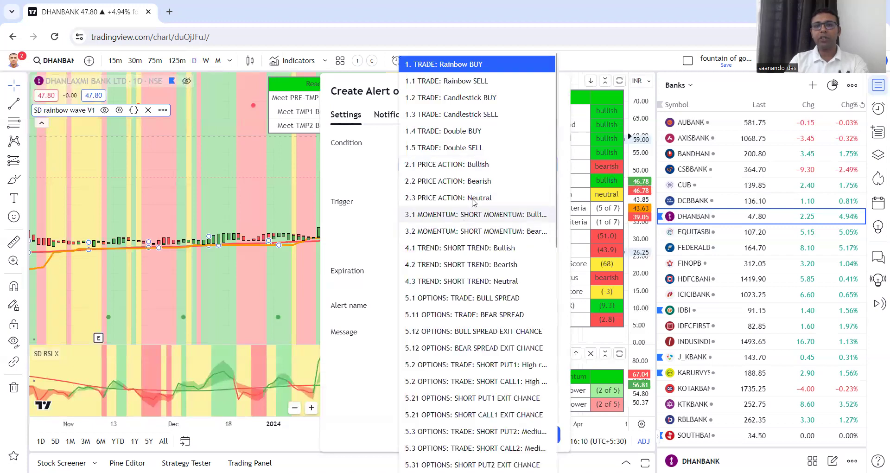
pyautogui.click(473, 166)
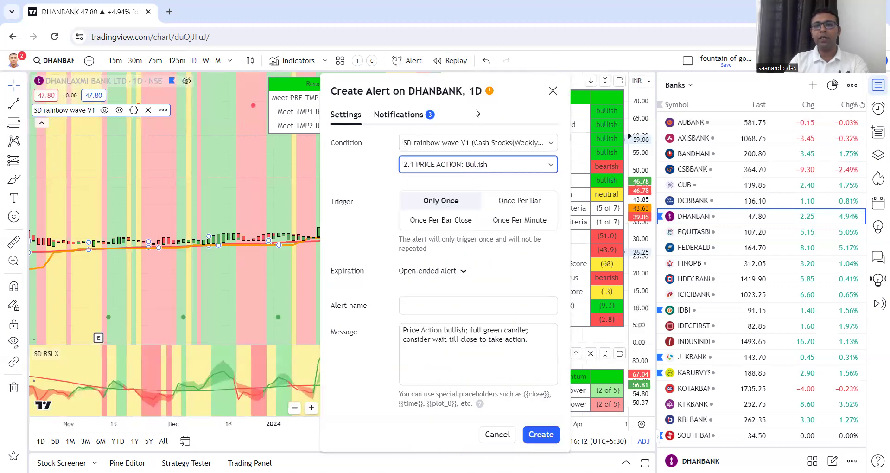
pyautogui.moveTo(473, 100); pyautogui.dragTo(508, 77)
pyautogui.click(576, 412)
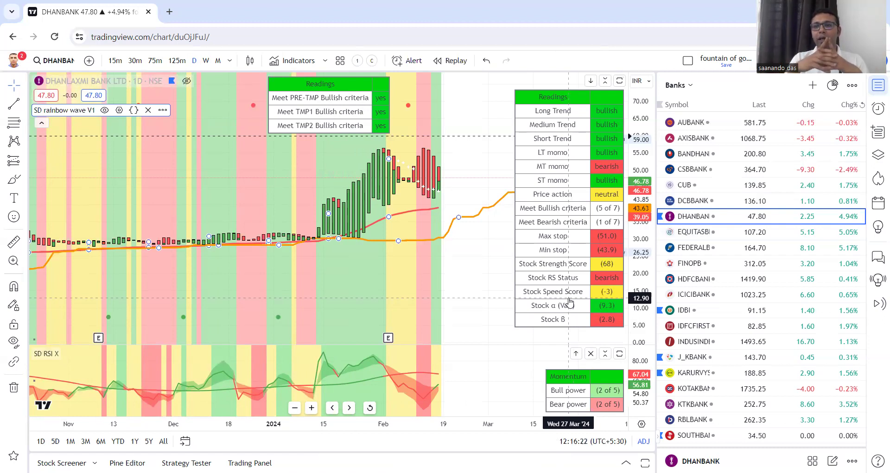
# Open weekly EQUITASBNK and create a '6.1 STOCKS: STRENGTH SCORE > 70' alert
pyautogui.click(699, 233)
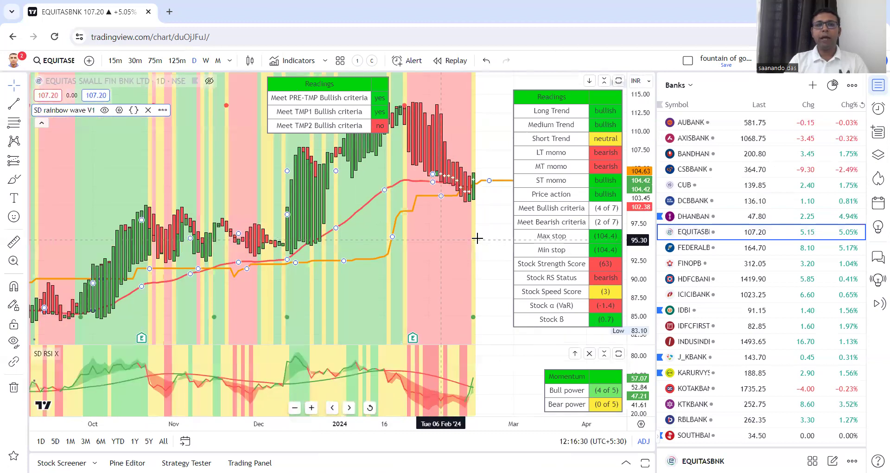
pyautogui.click(207, 60)
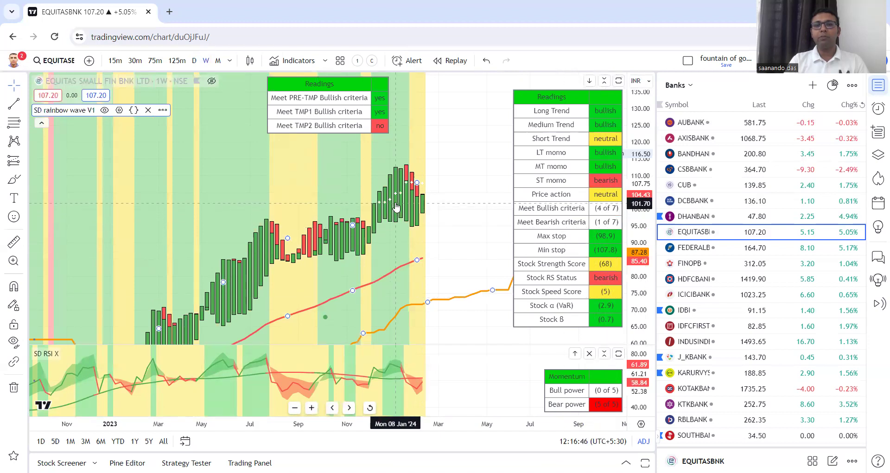
pyautogui.hotkey('alt', 'a')
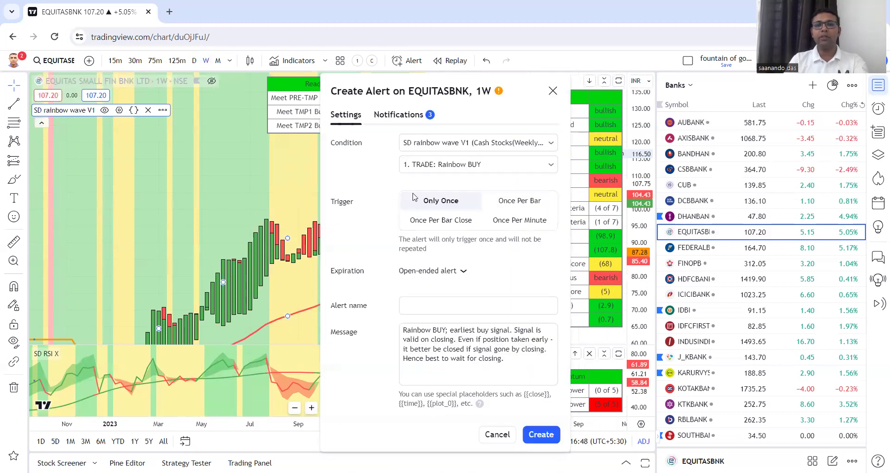
pyautogui.click(461, 165)
pyautogui.scroll(-12, 460, 215)
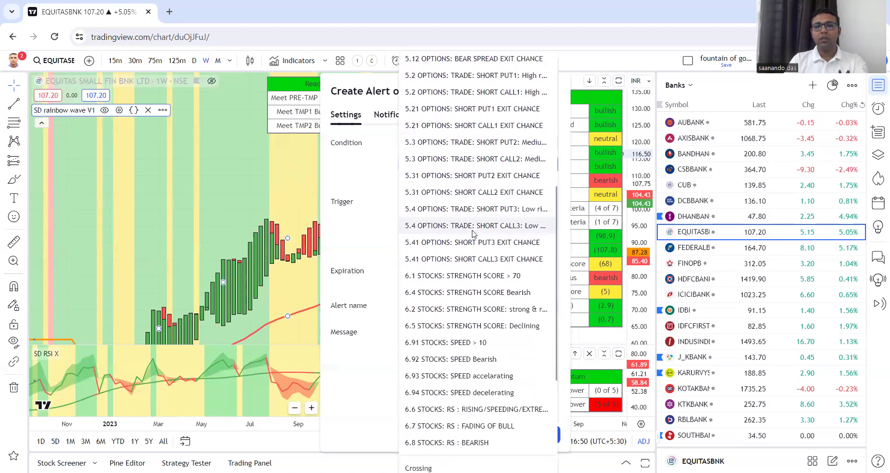
pyautogui.click(494, 160)
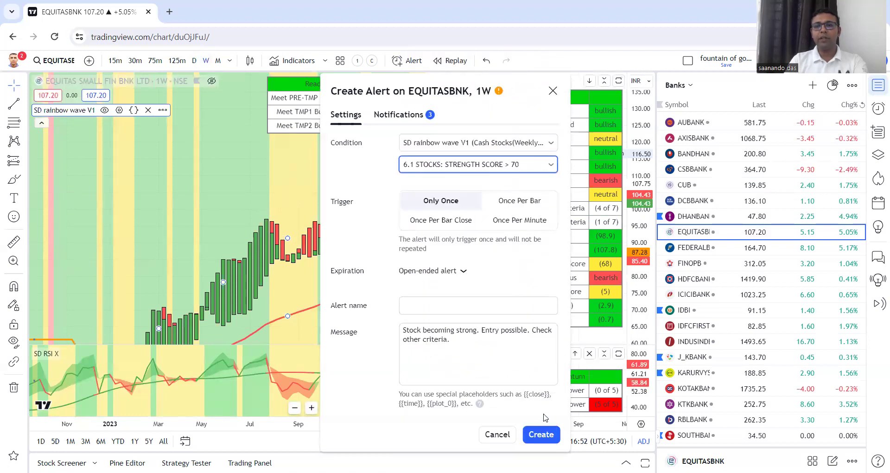
pyautogui.click(543, 430)
# Open FEDERALBNK, dismiss the failed-alert notice, auto-scale, and toggle the main price series
pyautogui.click(694, 249)
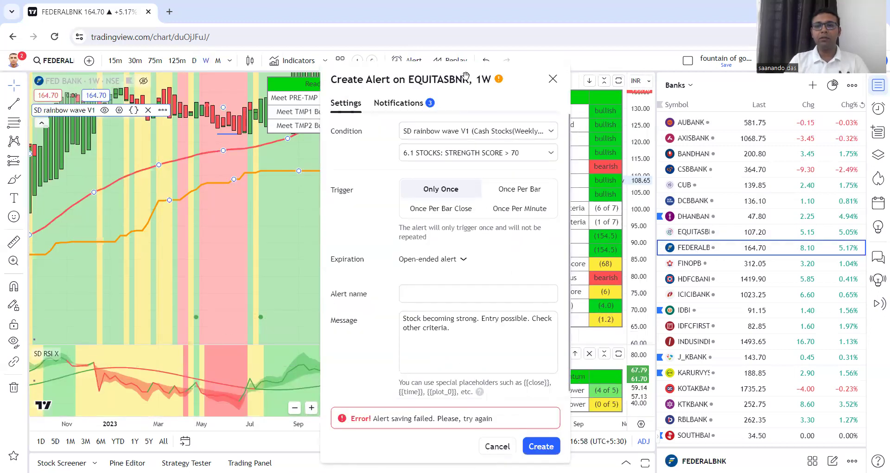
pyautogui.press('Escape')
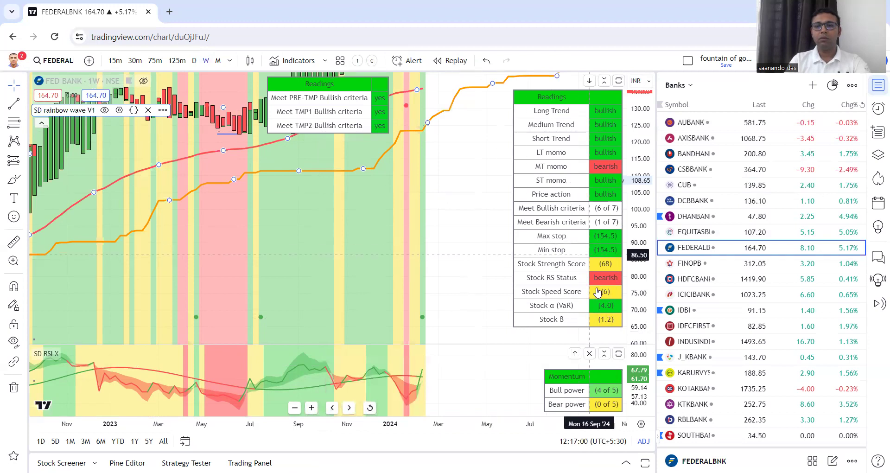
pyautogui.click(635, 338)
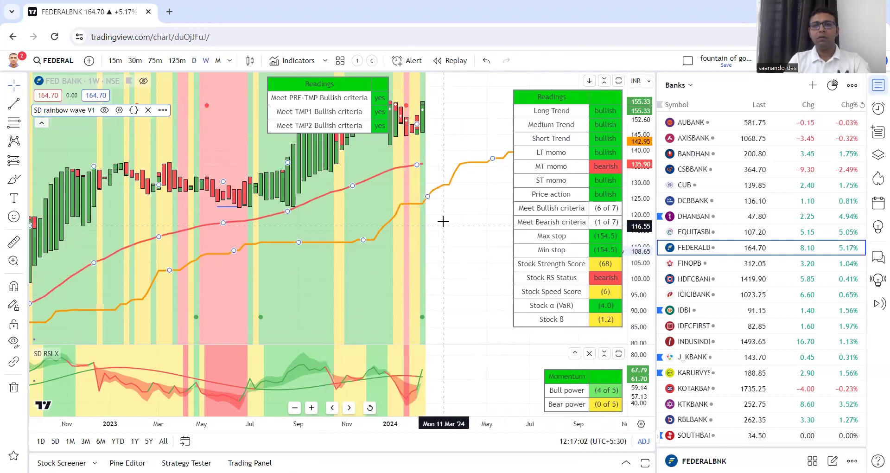
pyautogui.scroll(-3, 464, 209)
pyautogui.scroll(3, 455, 268)
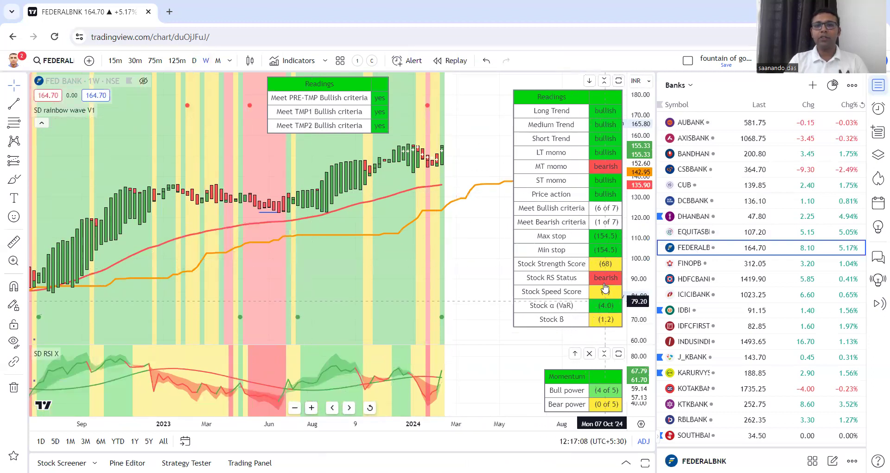
pyautogui.click(143, 80)
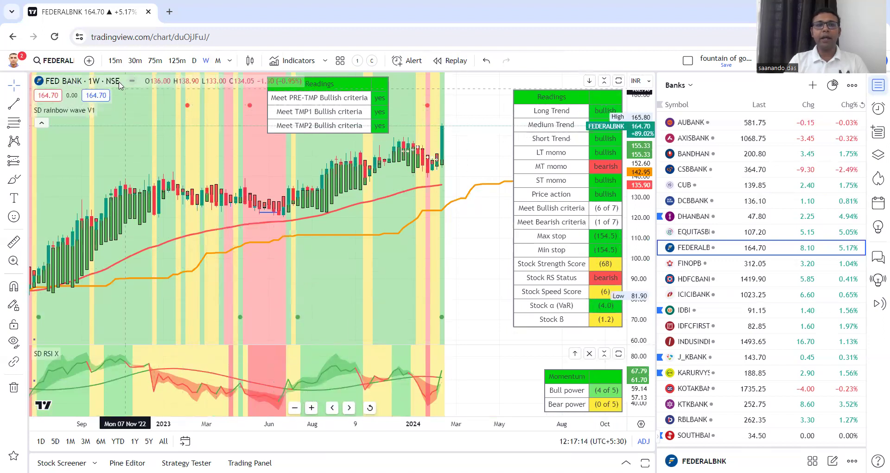
pyautogui.rightClick(176, 305)
pyautogui.click(176, 313)
# Set a new alert's condition to '6.1 STOCKS: STRENGTH SCORE > 70' without creating it
pyautogui.hotkey('alt', 'a')
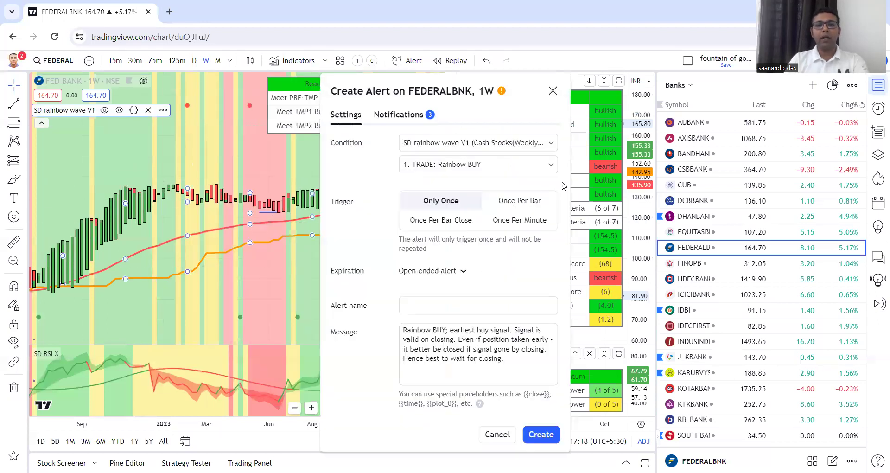
pyautogui.click(436, 165)
pyautogui.scroll(-12, 446, 195)
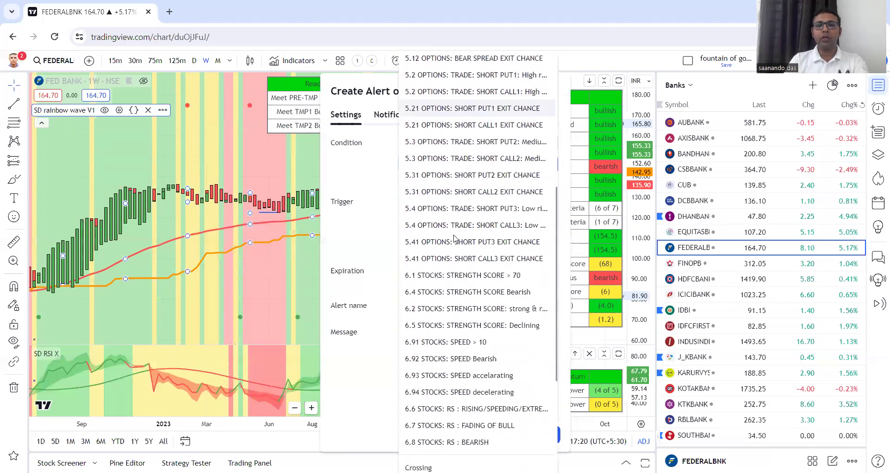
pyautogui.click(462, 277)
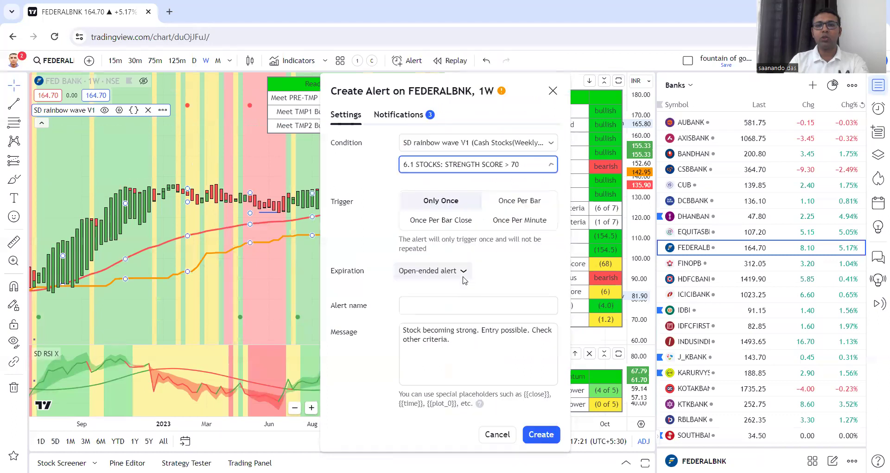
# Save the FEDERALBNK strength-score alert and load FINOPB with an auto-fitted price scale
pyautogui.click(541, 427)
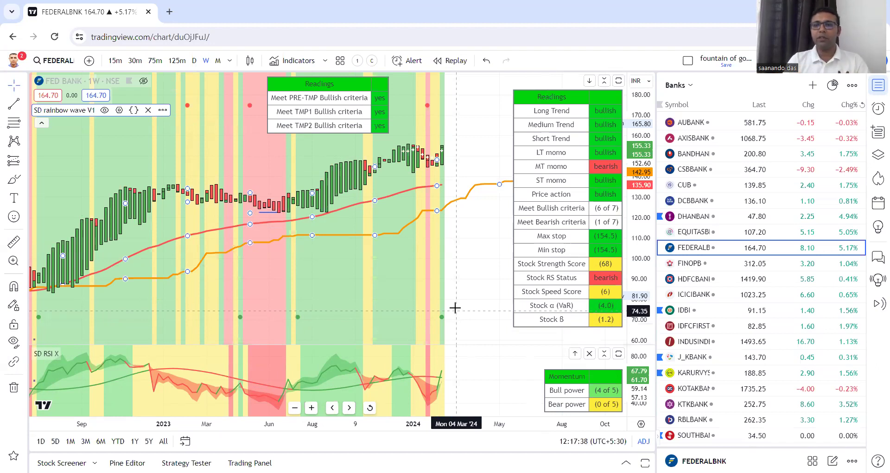
pyautogui.click(690, 264)
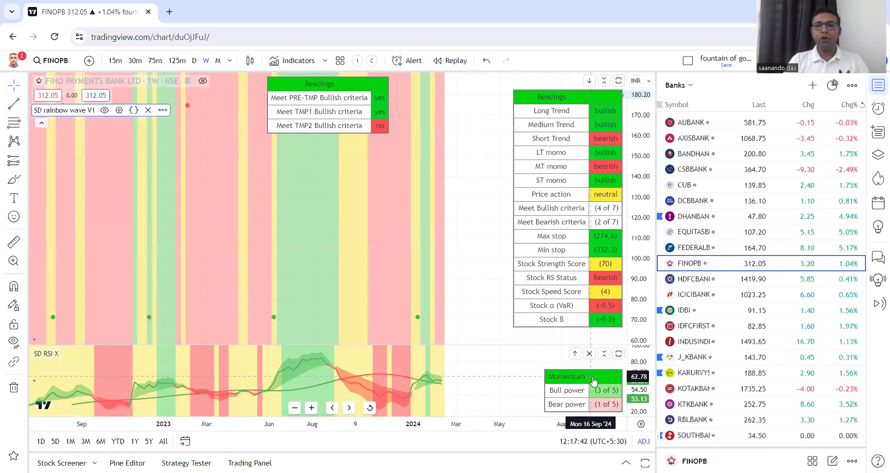
pyautogui.click(636, 337)
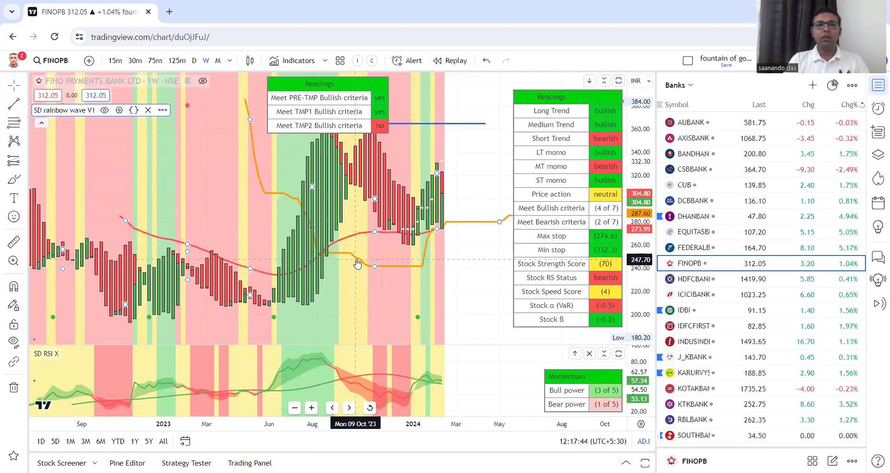
# Pan and zoom the weekly FINOPB chart to show its recent price history
pyautogui.moveTo(357, 251); pyautogui.dragTo(424, 226)
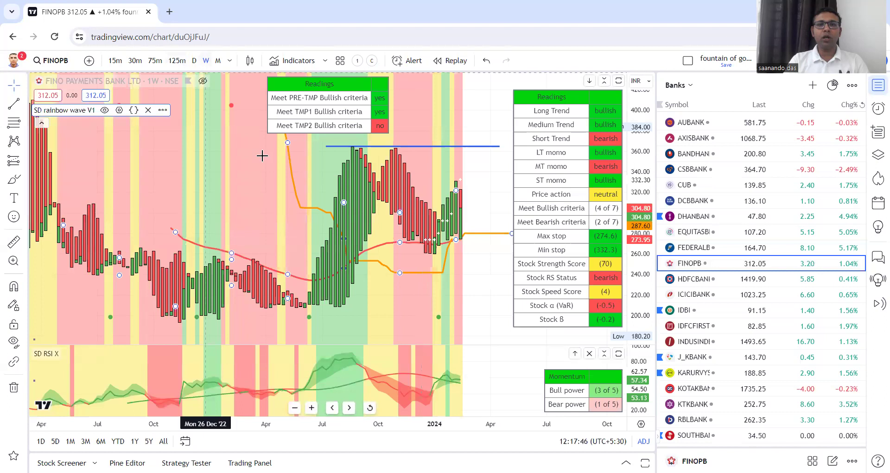
pyautogui.scroll(2, 430, 185)
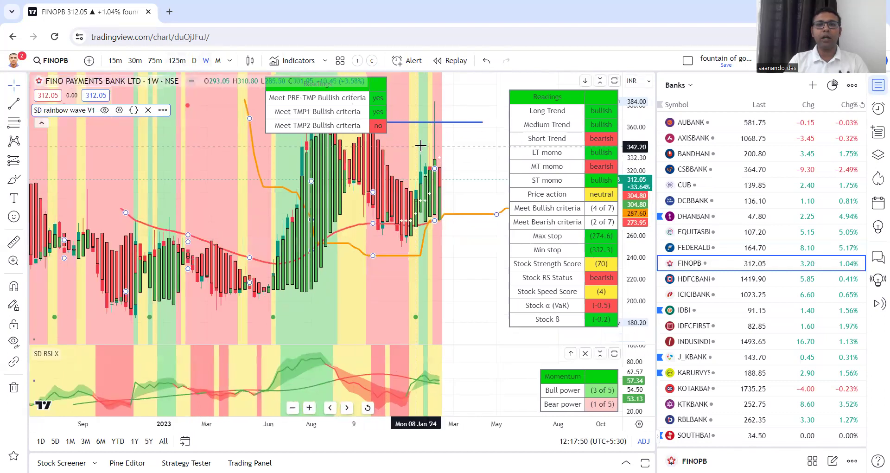
pyautogui.scroll(-4, 436, 139)
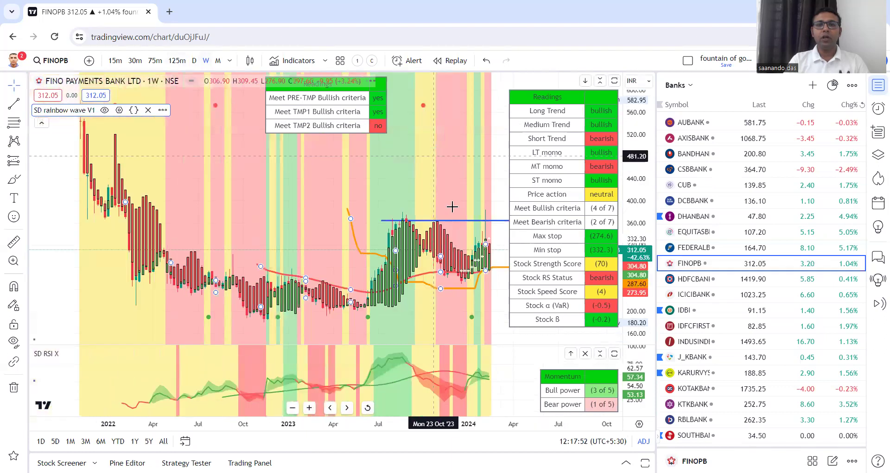
pyautogui.scroll(1, 452, 227)
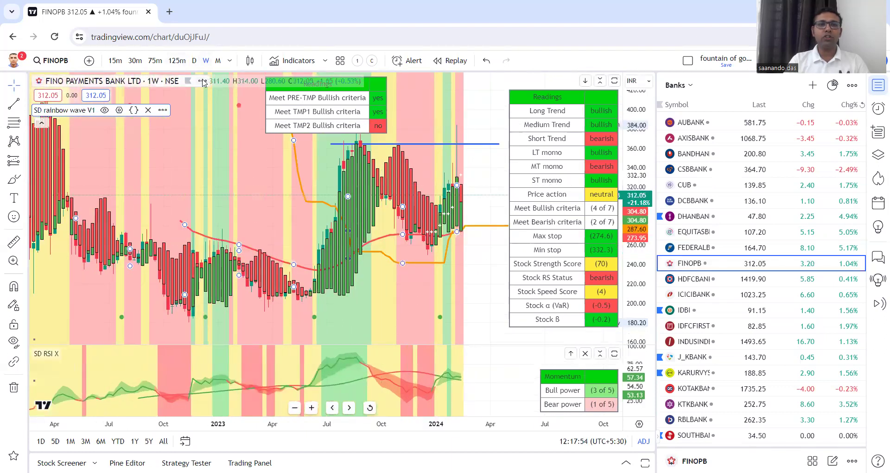
pyautogui.rightClick(203, 82)
pyautogui.click(223, 374)
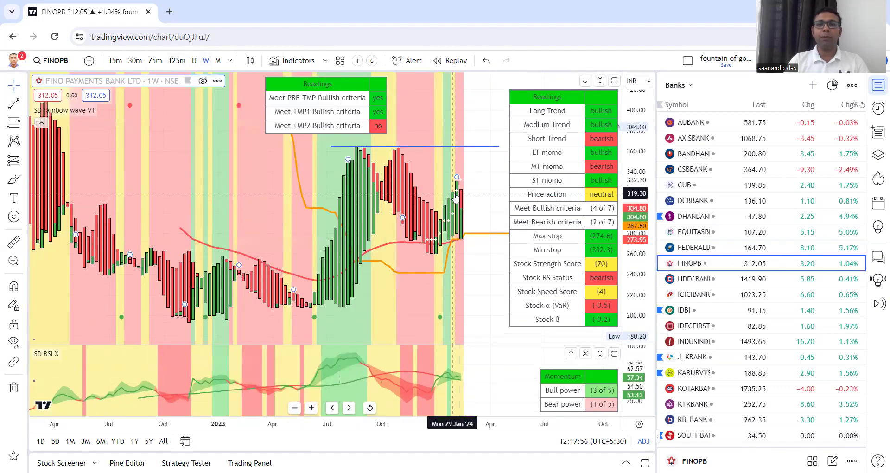
pyautogui.scroll(2, 455, 197)
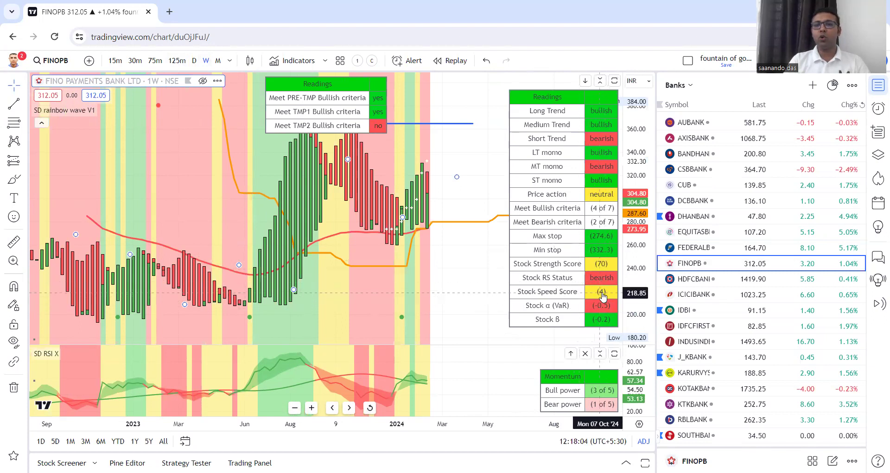
# Review HDFCBANK, then load ICICIBANK with its price scale refitted
pyautogui.click(672, 284)
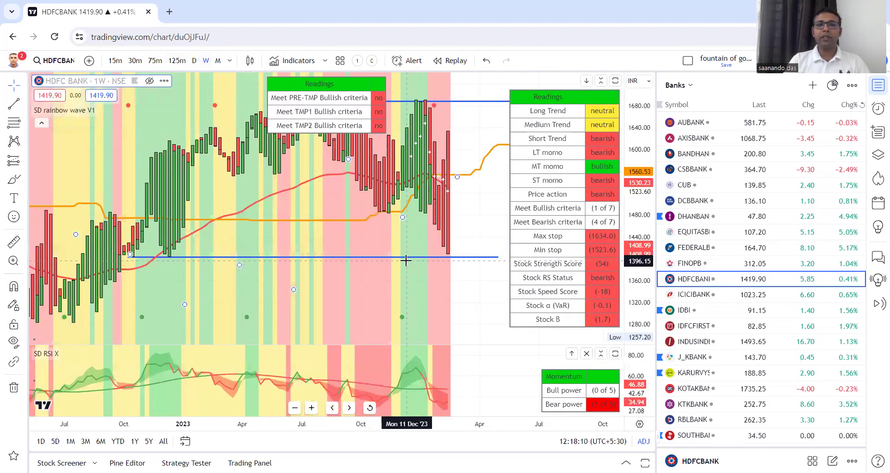
pyautogui.moveTo(635, 124); pyautogui.dragTo(641, 196)
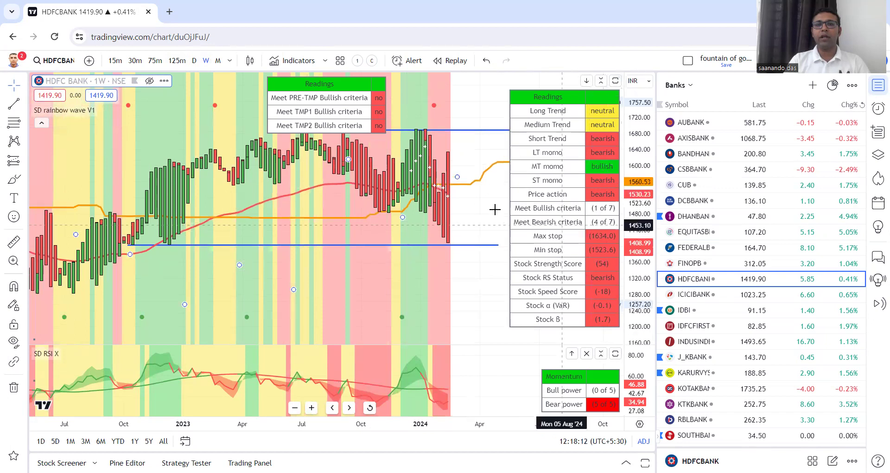
pyautogui.click(696, 294)
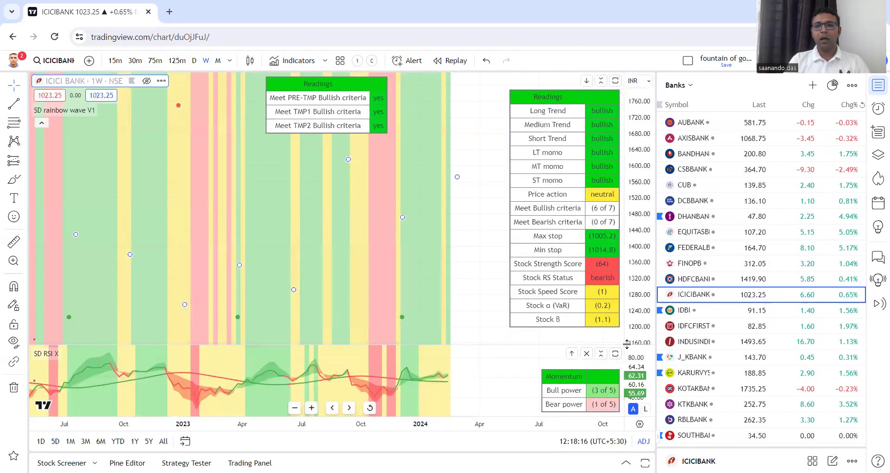
pyautogui.click(632, 337)
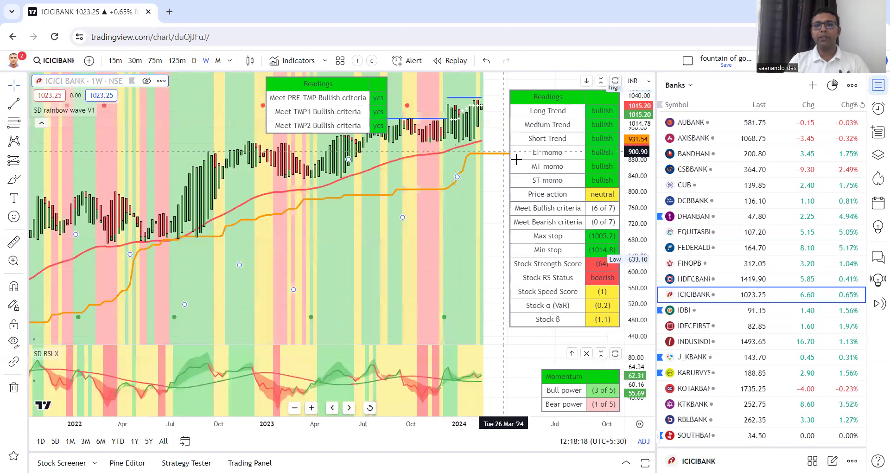
pyautogui.scroll(3, 459, 177)
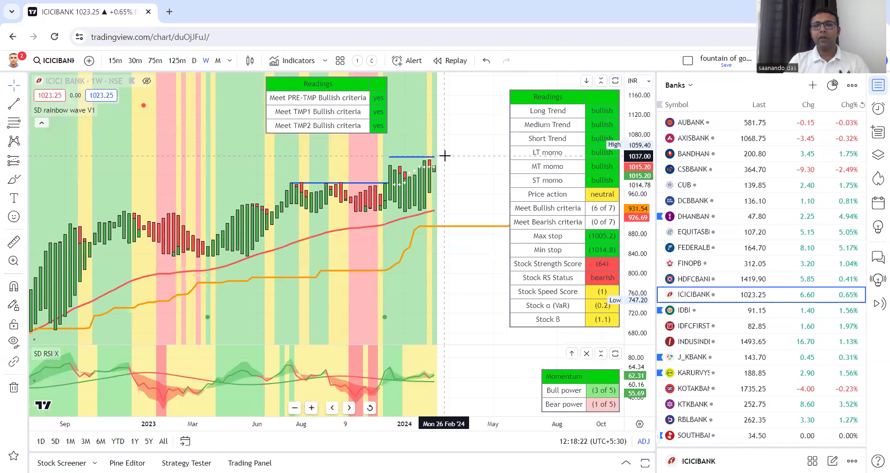
# Create an ICICIBANK alert for price crossing up 1037.00
pyautogui.hotkey('alt', 'a')
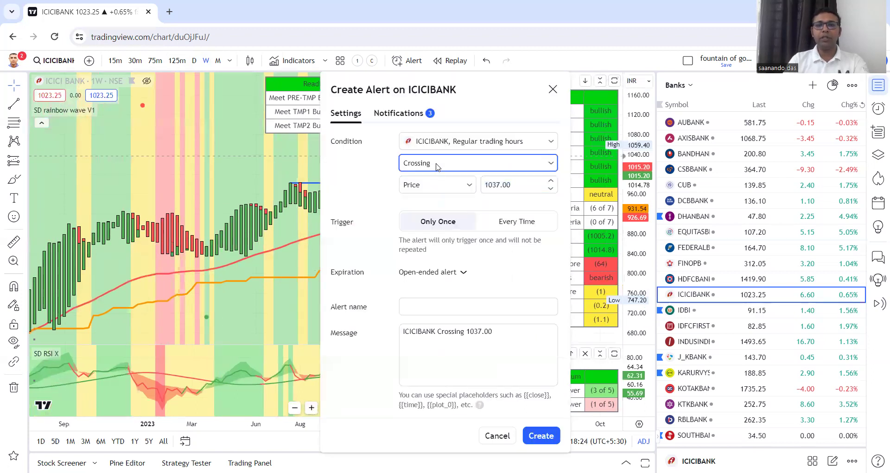
pyautogui.click(435, 162)
pyautogui.click(413, 201)
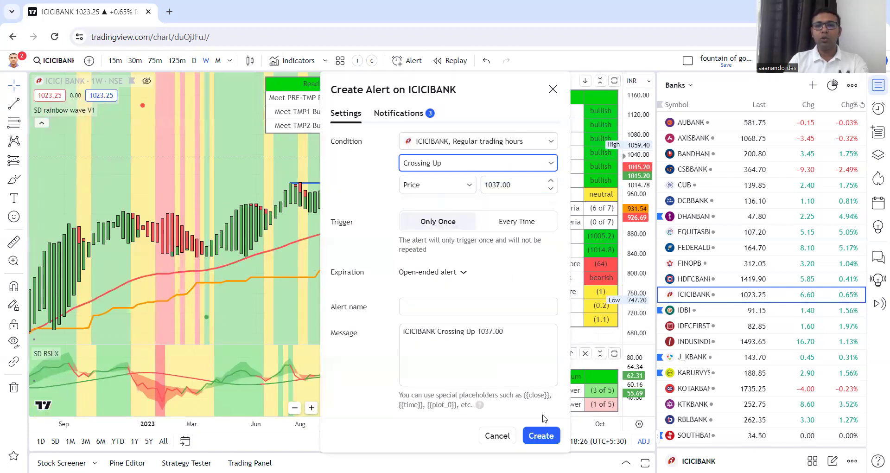
pyautogui.click(541, 435)
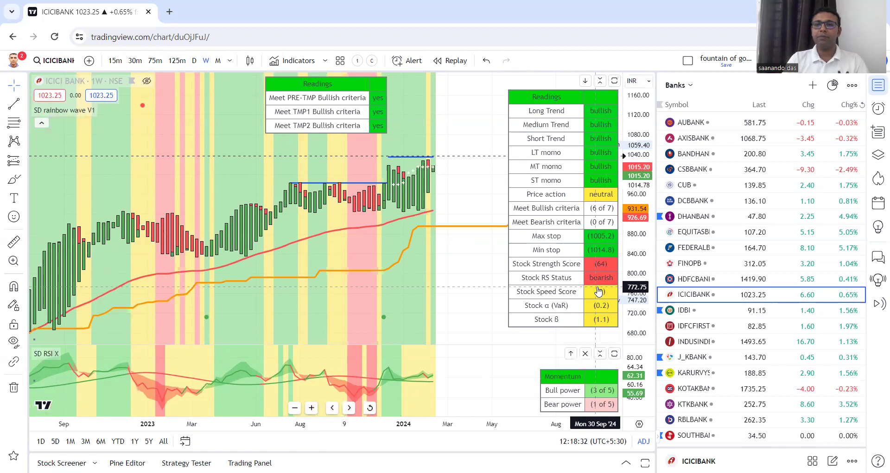
# Load IDBI, fit it to recent weeks, and switch it to the daily timeframe
pyautogui.click(750, 313)
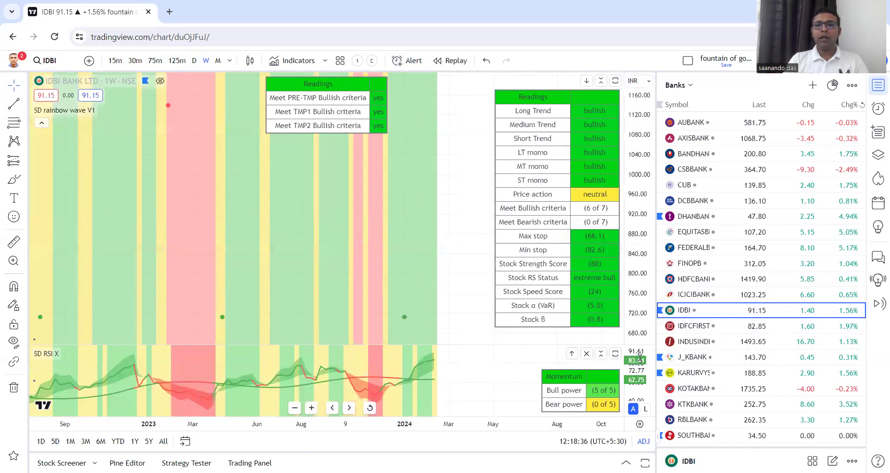
pyautogui.click(633, 337)
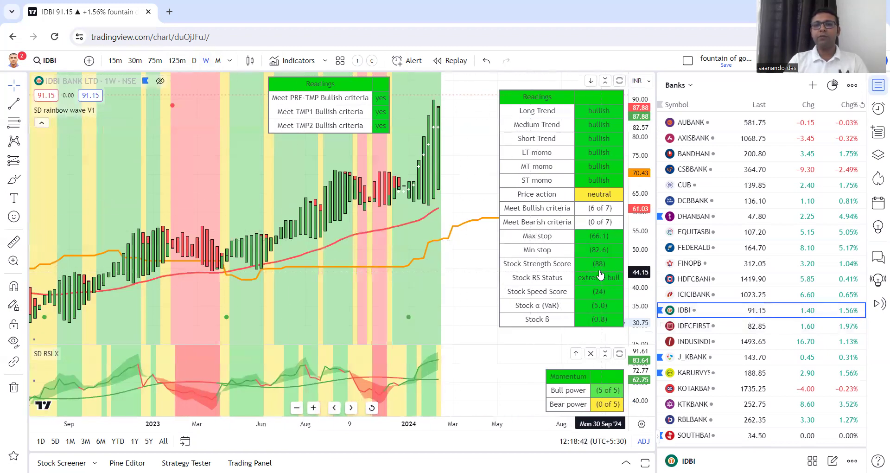
pyautogui.scroll(4, 431, 139)
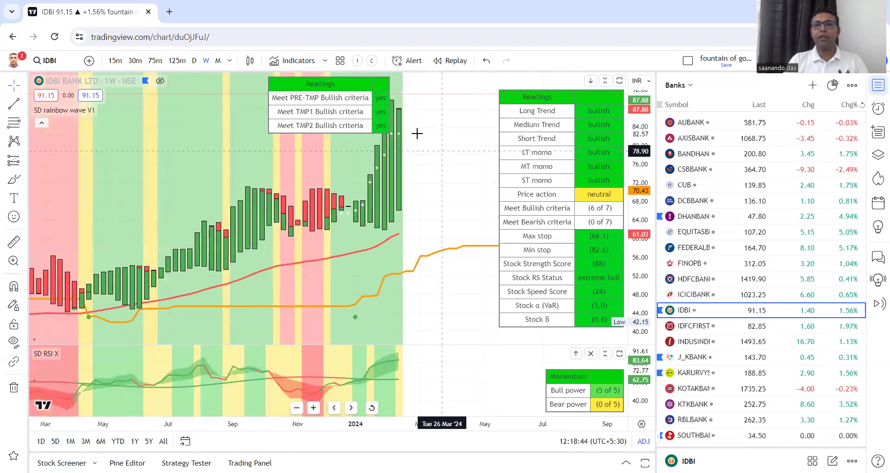
pyautogui.moveTo(415, 132); pyautogui.dragTo(474, 153)
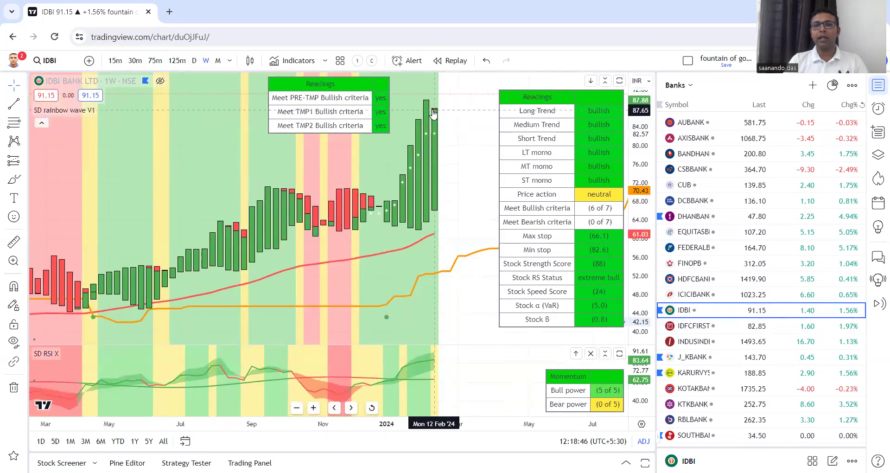
pyautogui.click(192, 60)
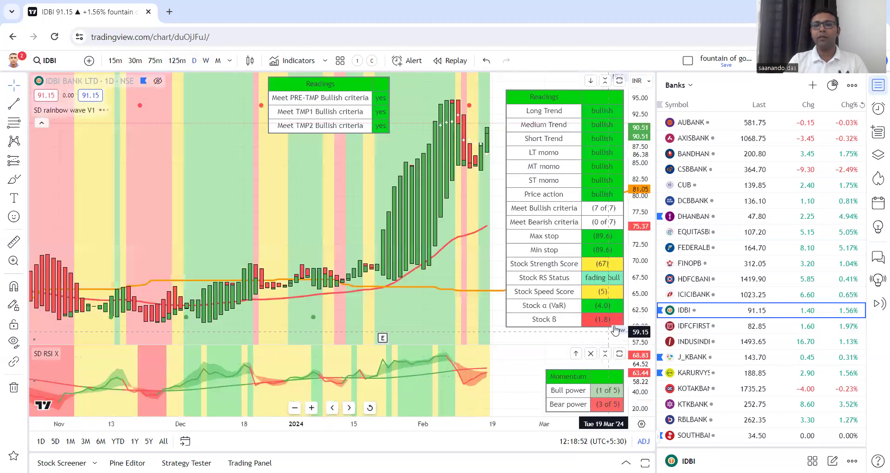
pyautogui.scroll(1, 542, 265)
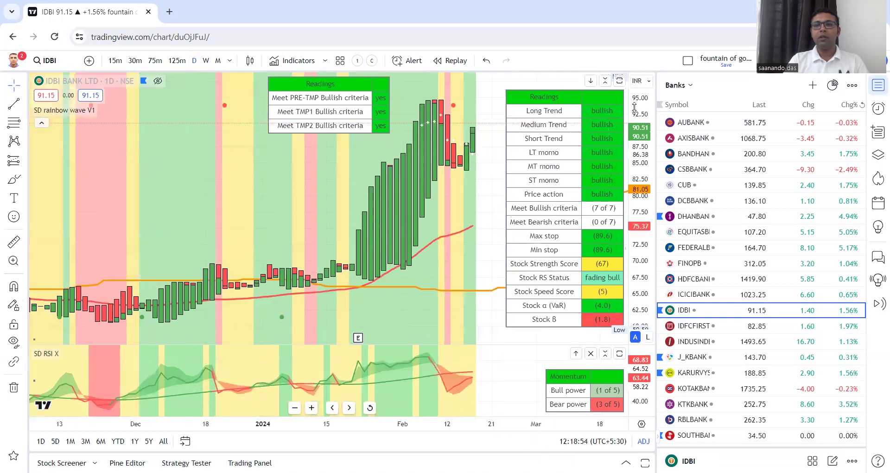
pyautogui.moveTo(635, 111); pyautogui.dragTo(463, 182)
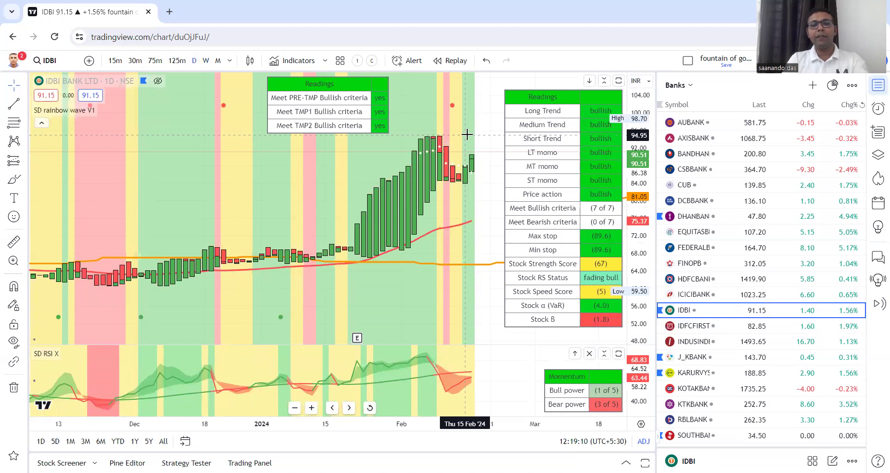
# Create an IDBI alert for price crossing up 94.95, then move on to weekly IDFCFIRSTB
pyautogui.hotkey('alt', 'a')
pyautogui.click(472, 163)
pyautogui.click(457, 201)
pyautogui.click(540, 435)
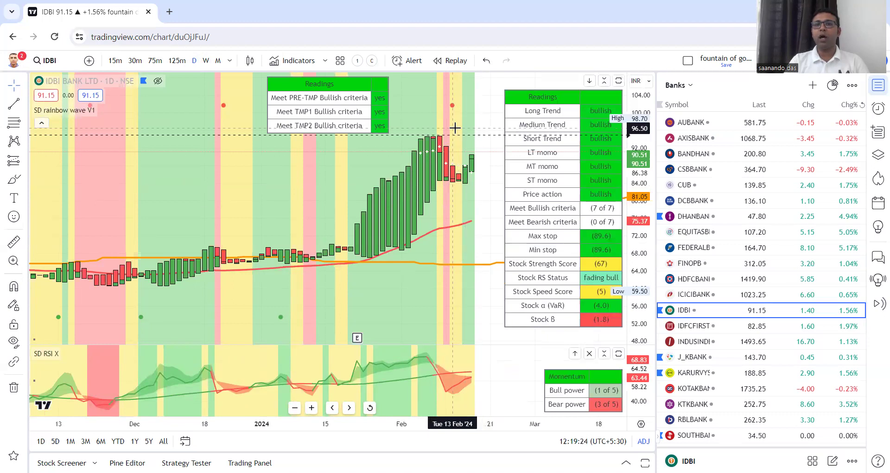
pyautogui.click(206, 60)
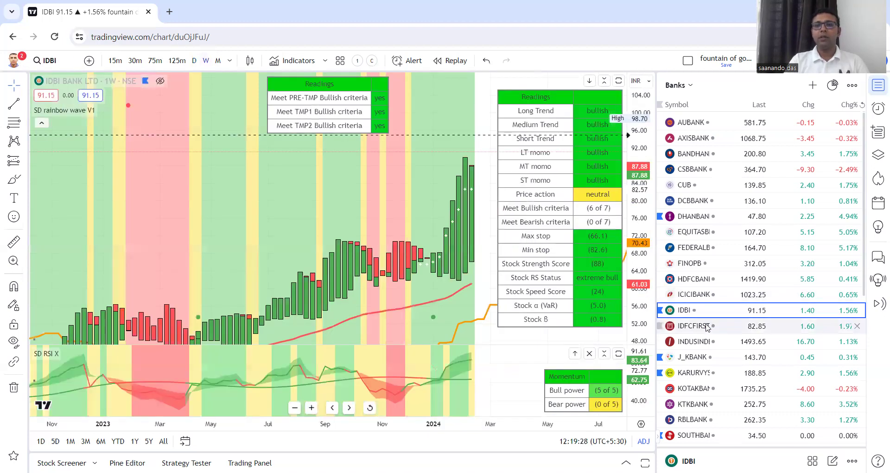
pyautogui.click(709, 326)
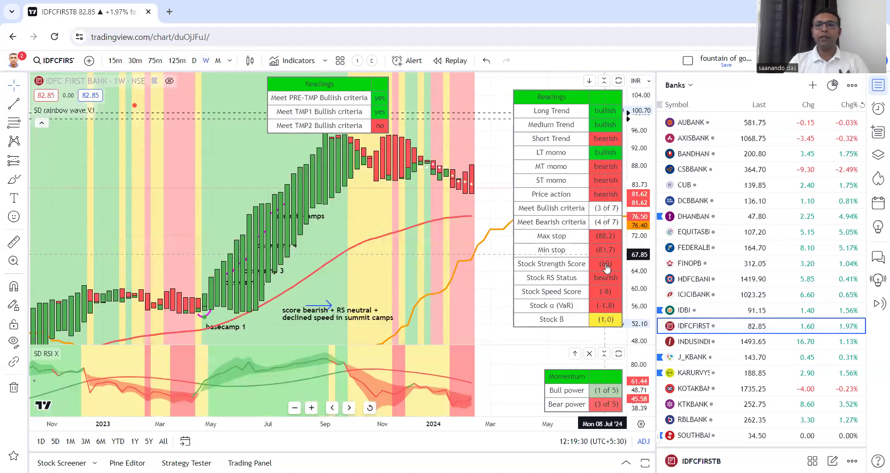
pyautogui.click(713, 342)
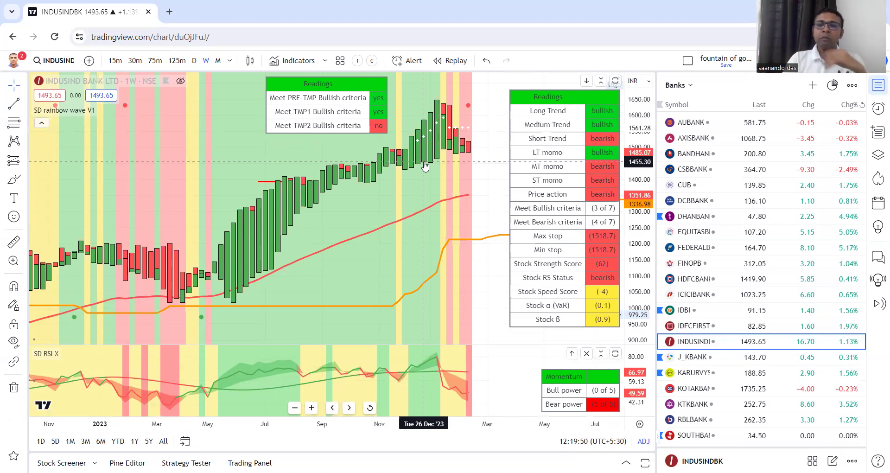
pyautogui.click(700, 357)
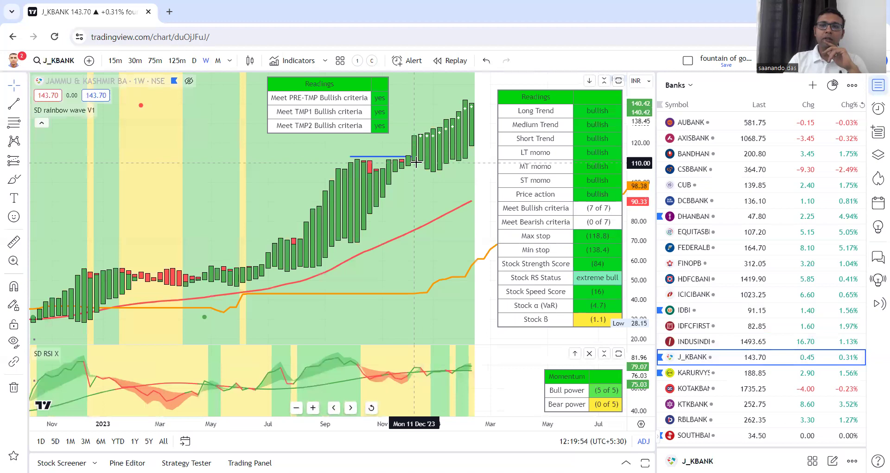
pyautogui.scroll(-2, 596, 274)
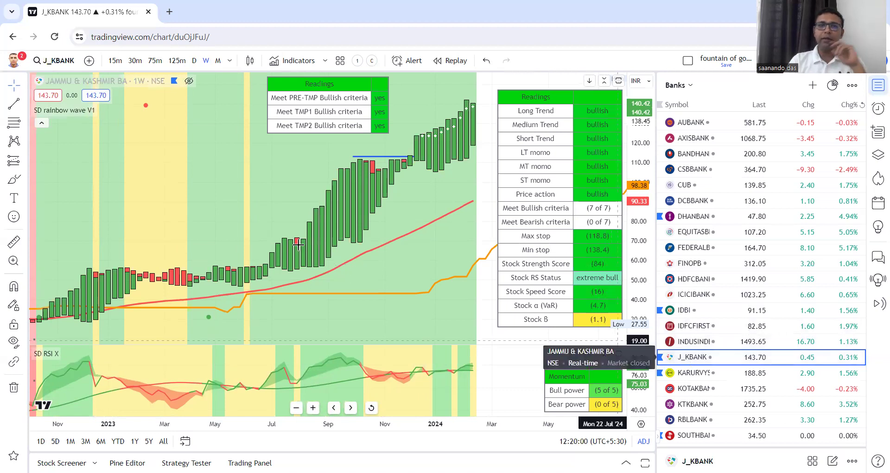
pyautogui.click(196, 66)
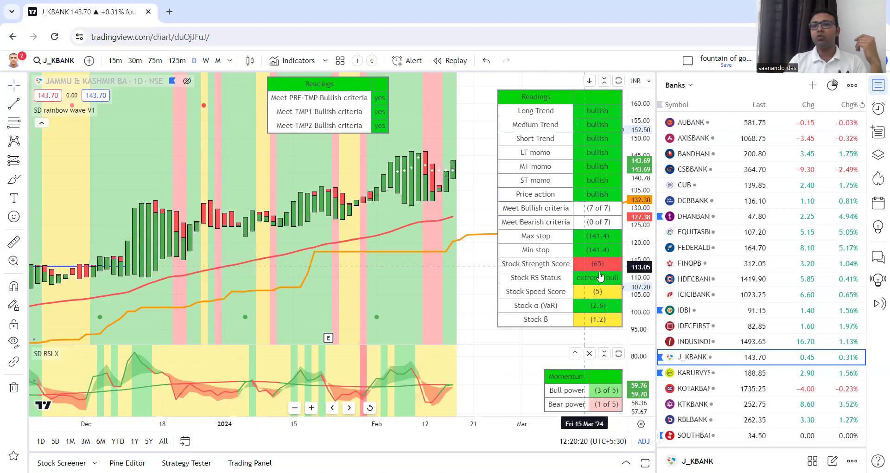
pyautogui.scroll(1, 598, 271)
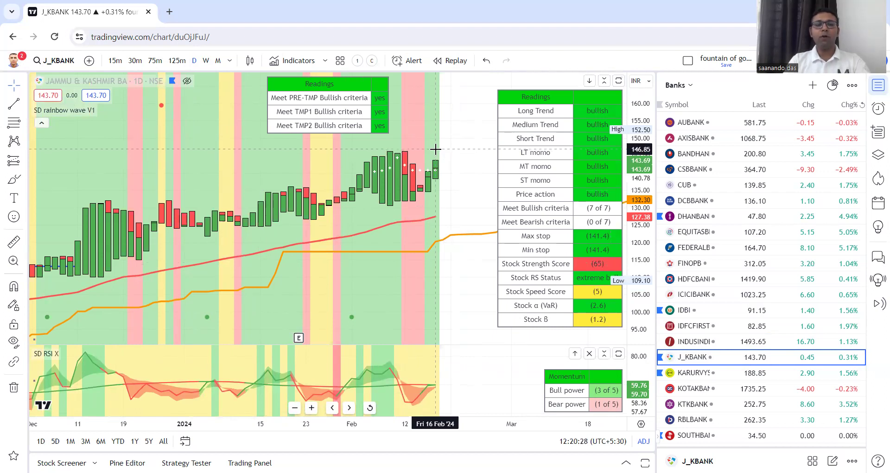
# Dismiss the J_KBANK Crossing Up price alert setup
pyautogui.hotkey('alt', 'a')
pyautogui.click(478, 163)
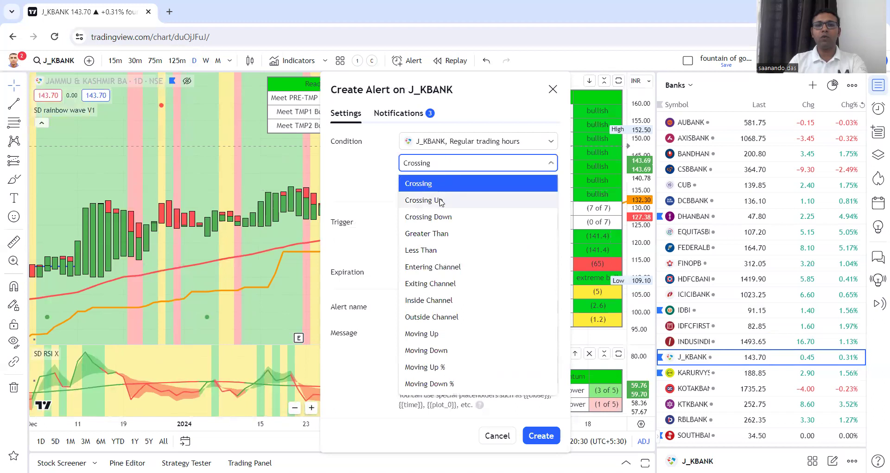
pyautogui.click(422, 199)
pyautogui.click(542, 435)
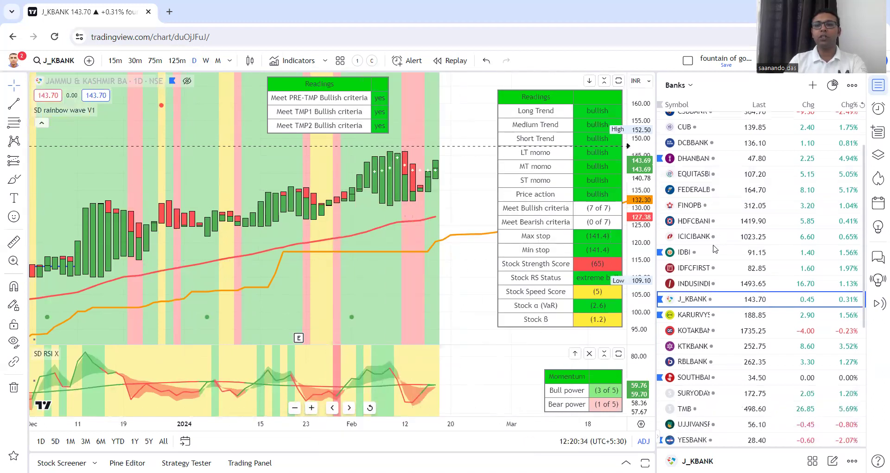
pyautogui.scroll(-2, 431, 225)
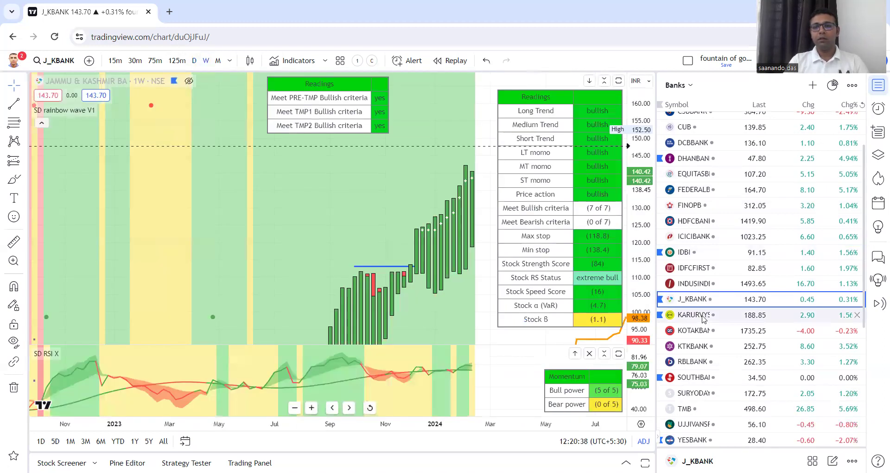
# Load KARURVYSYA and create an SD rainbow wave V1 alert on 6.6 STOCKS: RS rising/speeding
pyautogui.click(704, 317)
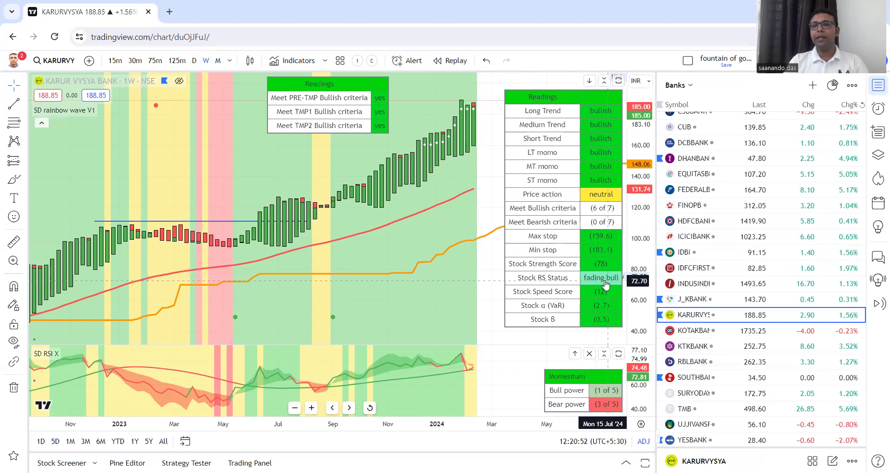
pyautogui.click(569, 153)
pyautogui.hotkey('alt', 'a')
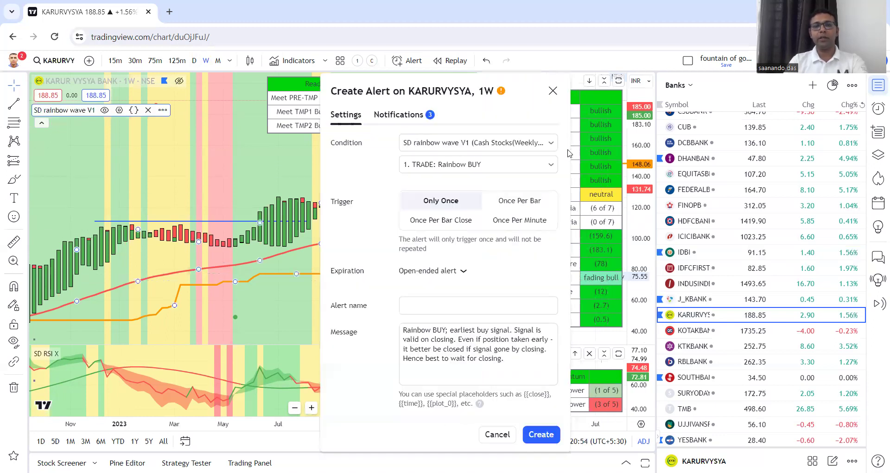
pyautogui.click(506, 163)
pyautogui.scroll(-4, 503, 216)
pyautogui.scroll(-3, 503, 216)
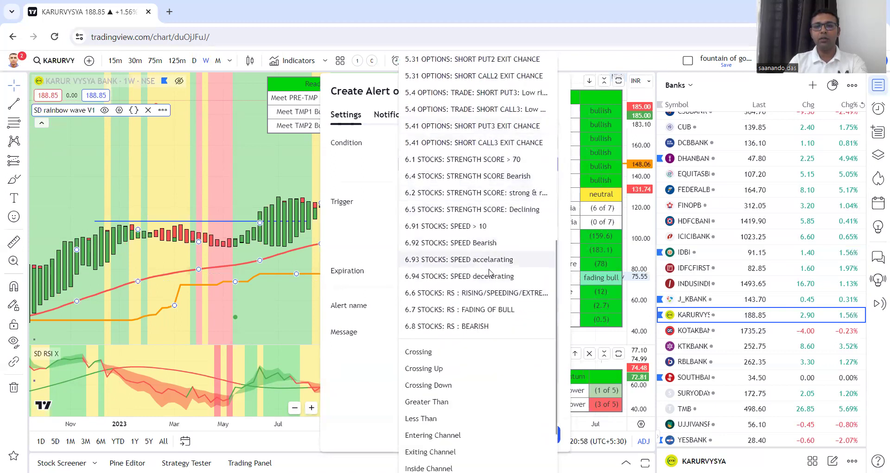
pyautogui.click(486, 293)
pyautogui.click(542, 434)
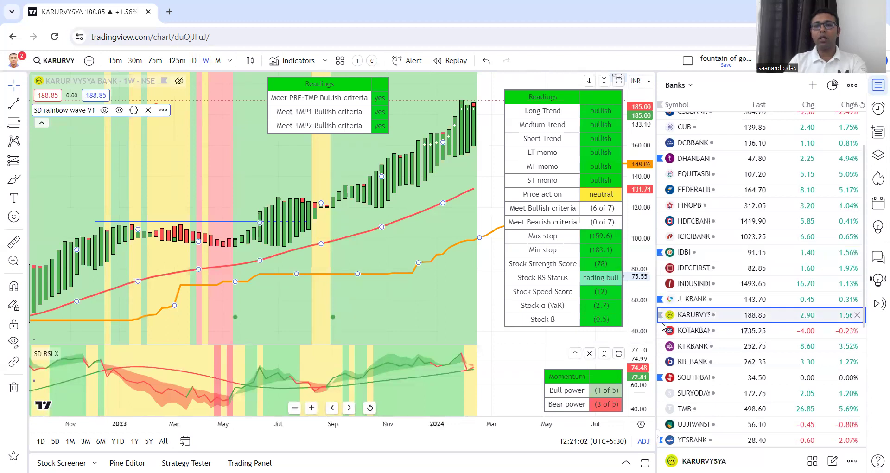
# Step from KOTAKBANK through KTKBANK to weekly RBLBANK and start its Rainbow BUY alert
pyautogui.click(701, 333)
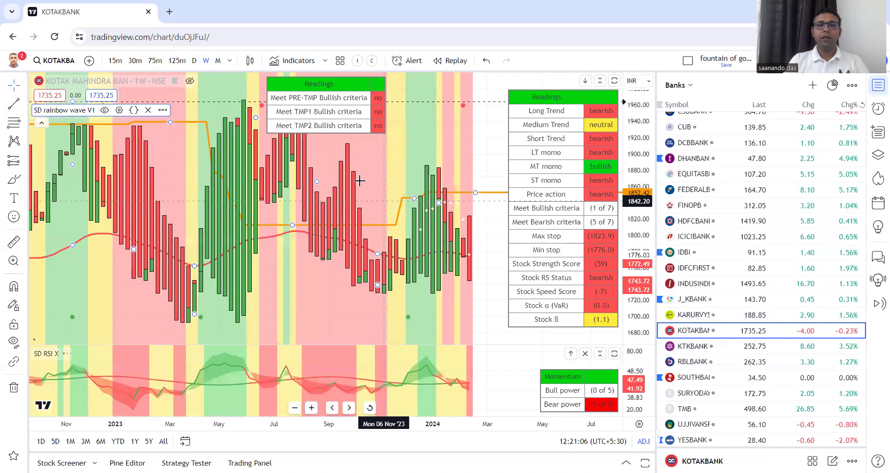
pyautogui.press('Down')
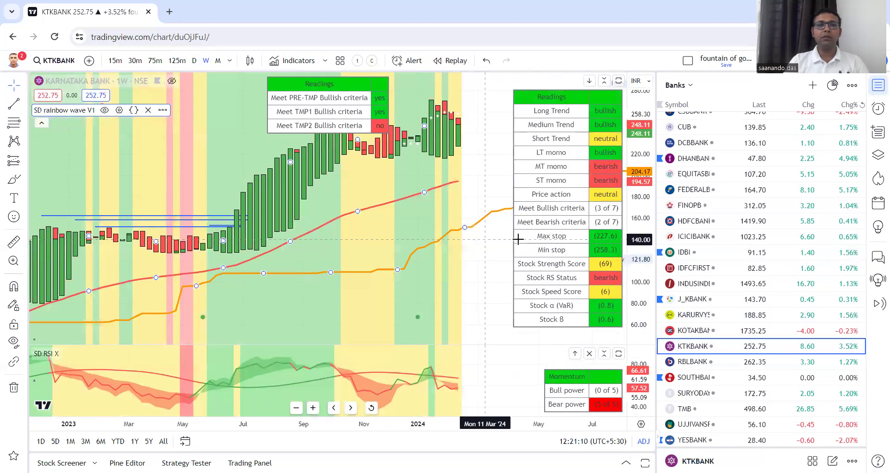
pyautogui.scroll(-1, 506, 139)
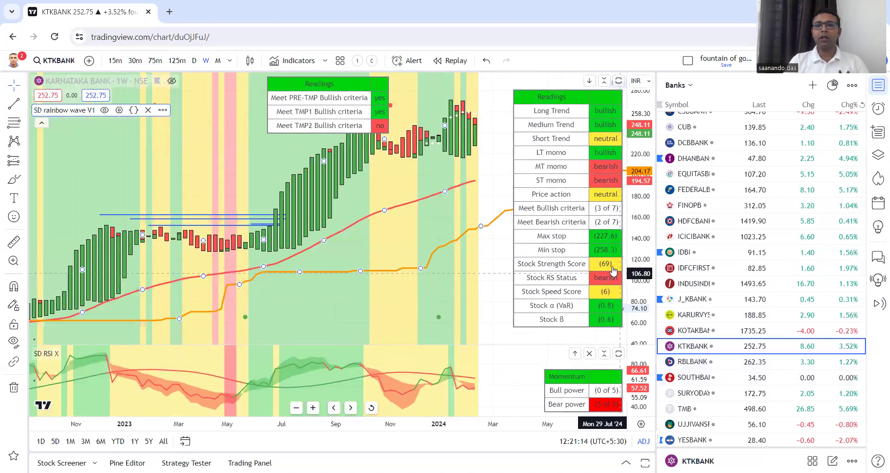
pyautogui.click(724, 366)
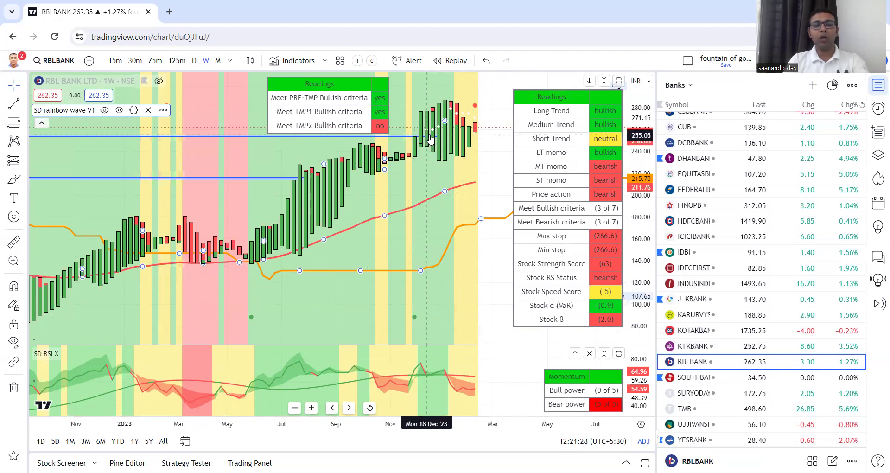
pyautogui.hotkey('alt', 'a')
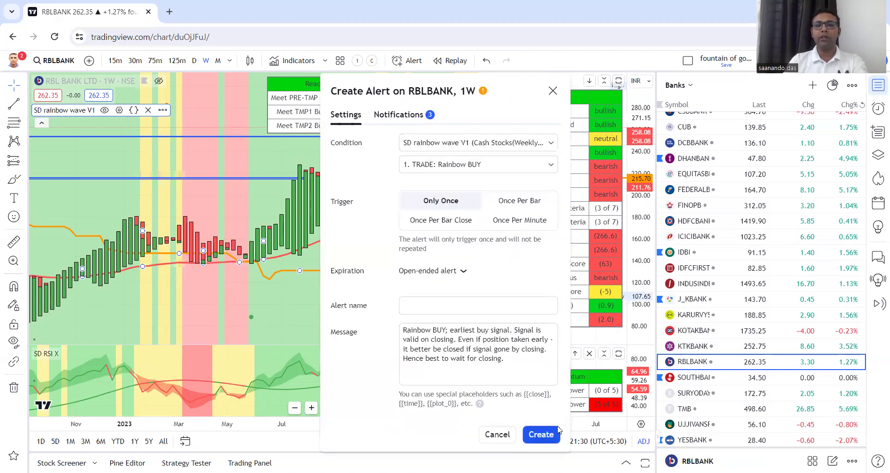
# Save the RBLBANK Rainbow BUY alert and load SOUTHBANK
pyautogui.click(558, 430)
pyautogui.click(688, 380)
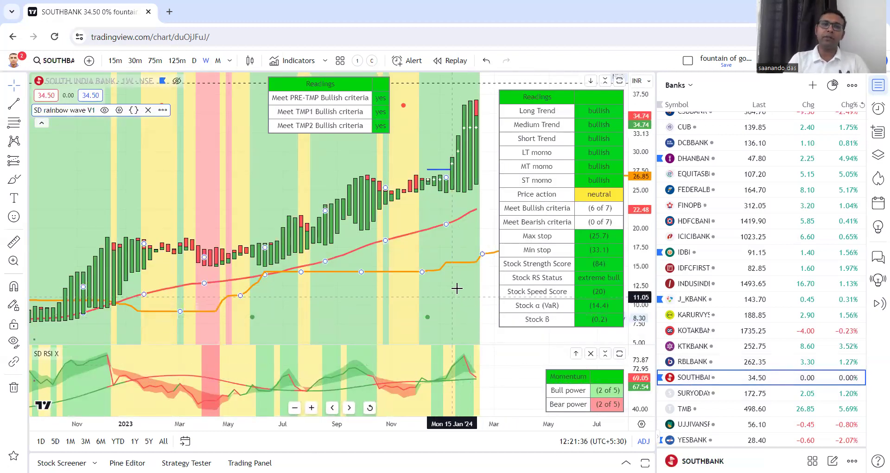
pyautogui.scroll(1, 457, 285)
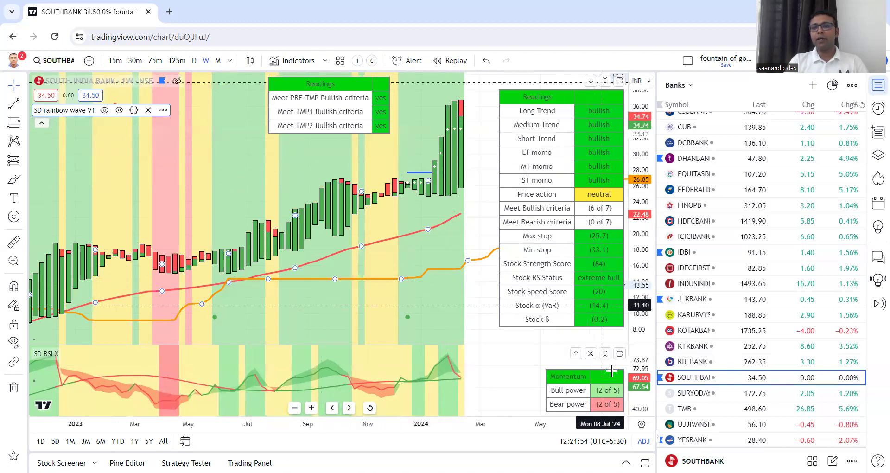
# Switch SOUTHBANK to the daily timeframe and create its Rainbow BUY alert
pyautogui.click(194, 61)
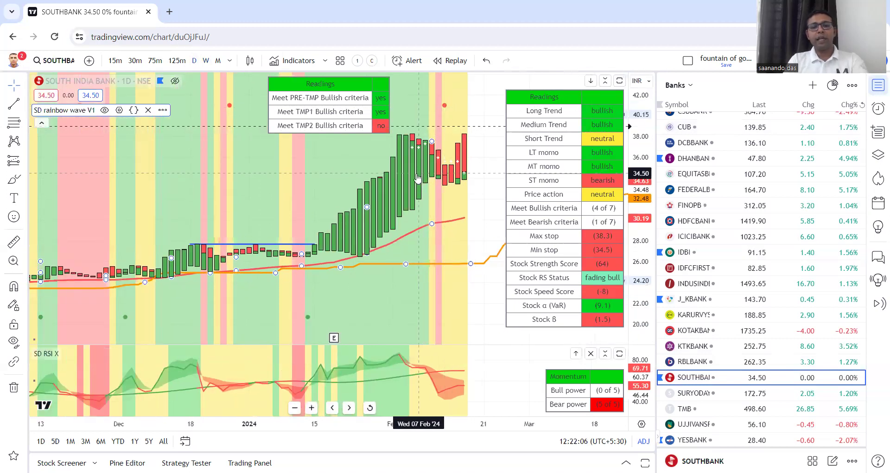
pyautogui.hotkey('alt', 'a')
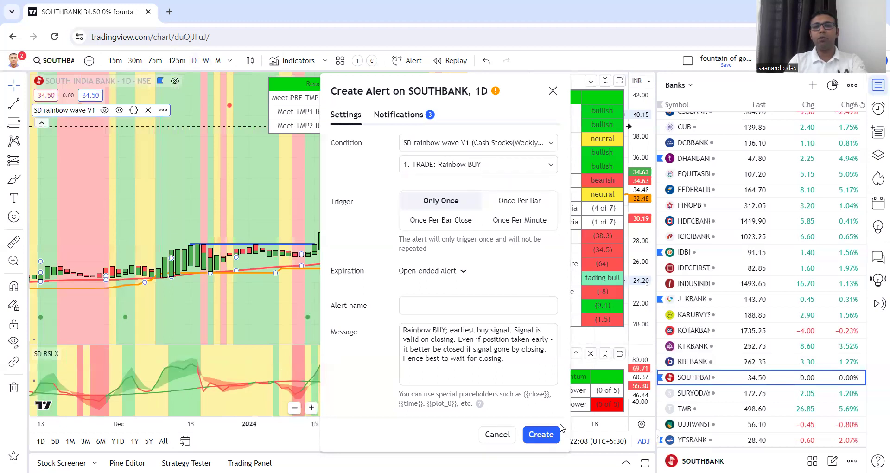
pyautogui.click(559, 429)
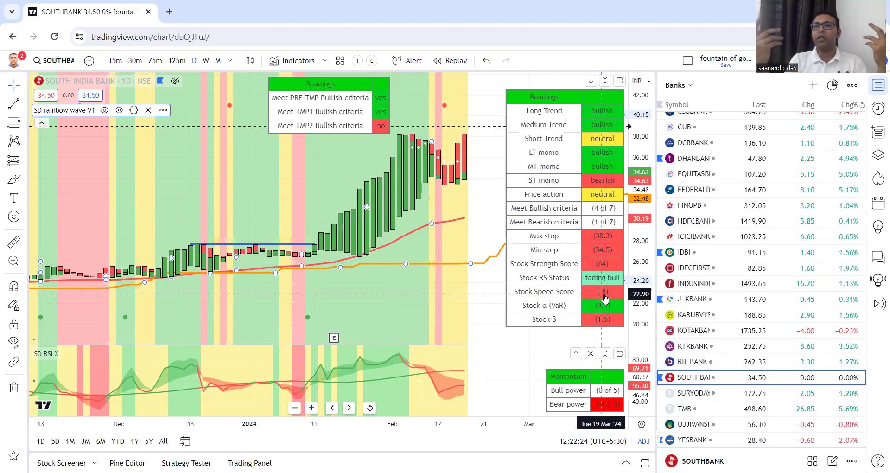
# Load SURYODAY on the daily chart with a refitted, compressed price scale
pyautogui.click(733, 395)
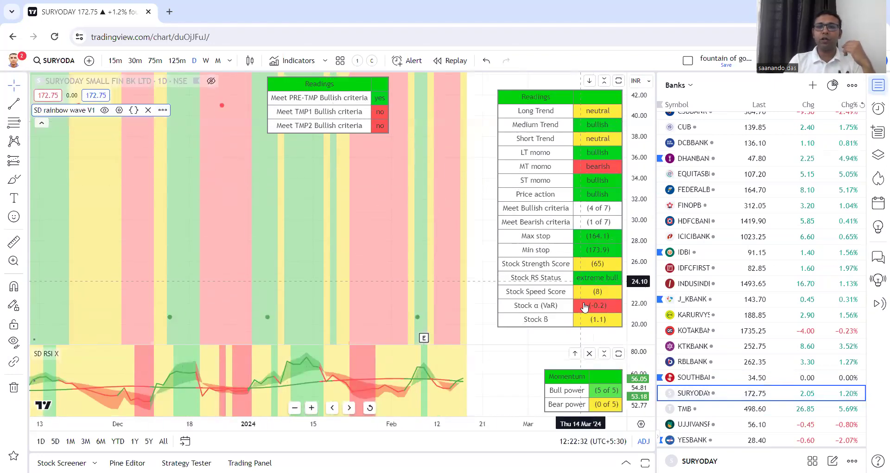
pyautogui.doubleClick(640, 324)
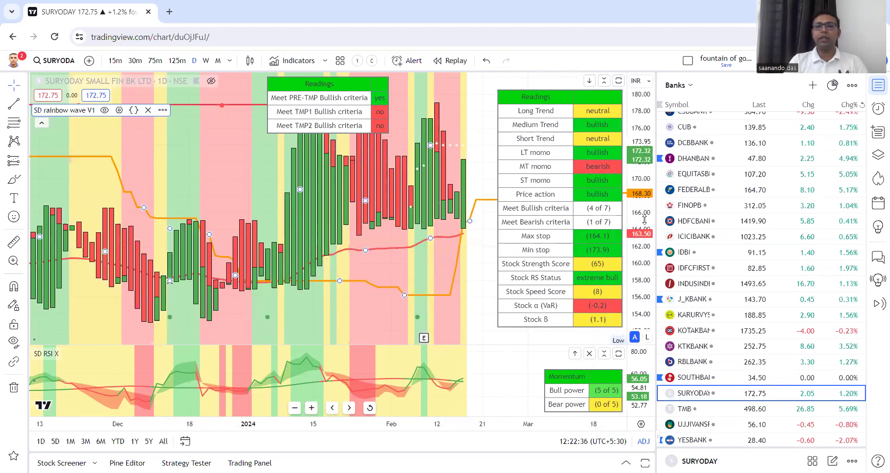
pyautogui.scroll(1, 464, 213)
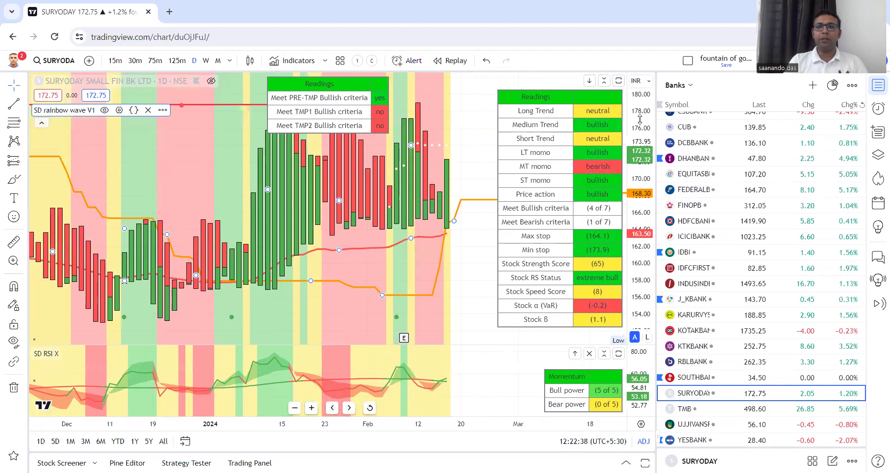
pyautogui.moveTo(640, 184); pyautogui.dragTo(640, 209)
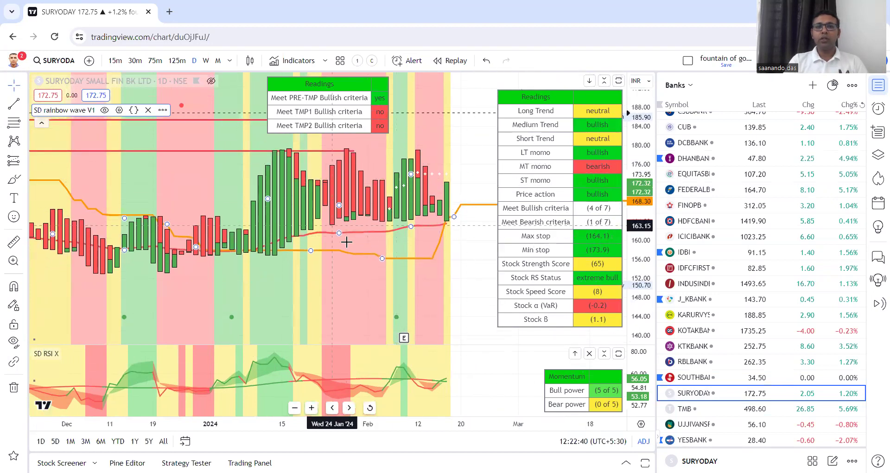
pyautogui.scroll(1, 390, 245)
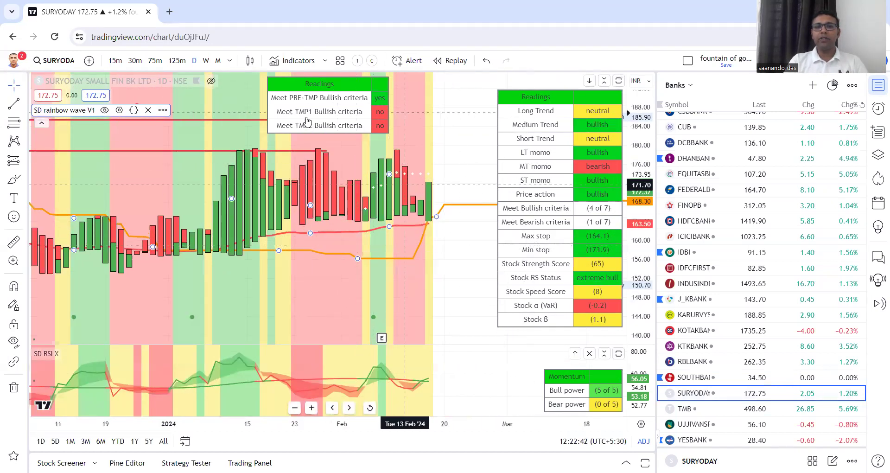
# View SURYODAY on the weekly timeframe with all candles fitted, then load TMB
pyautogui.click(206, 60)
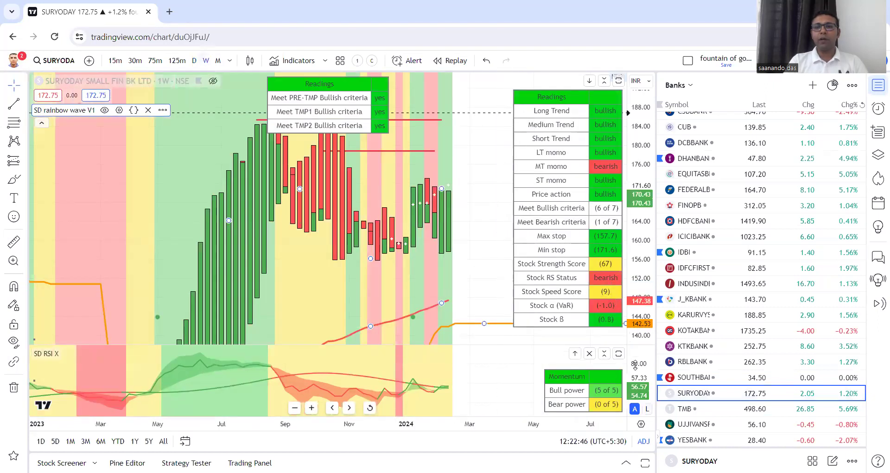
pyautogui.doubleClick(639, 336)
pyautogui.scroll(-3, 728, 351)
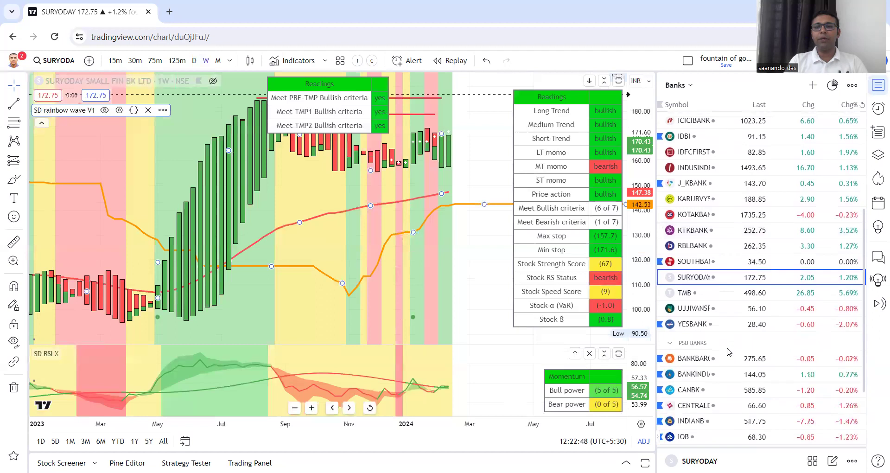
pyautogui.scroll(-1, 729, 351)
pyautogui.click(709, 235)
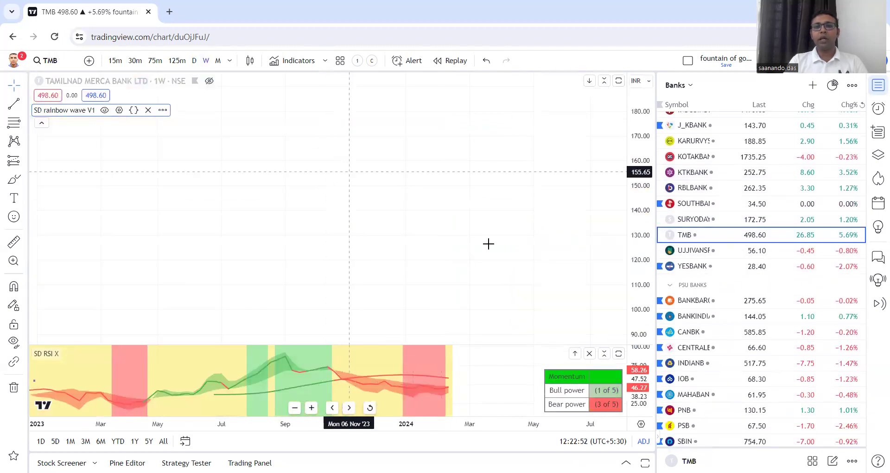
pyautogui.moveTo(636, 338)
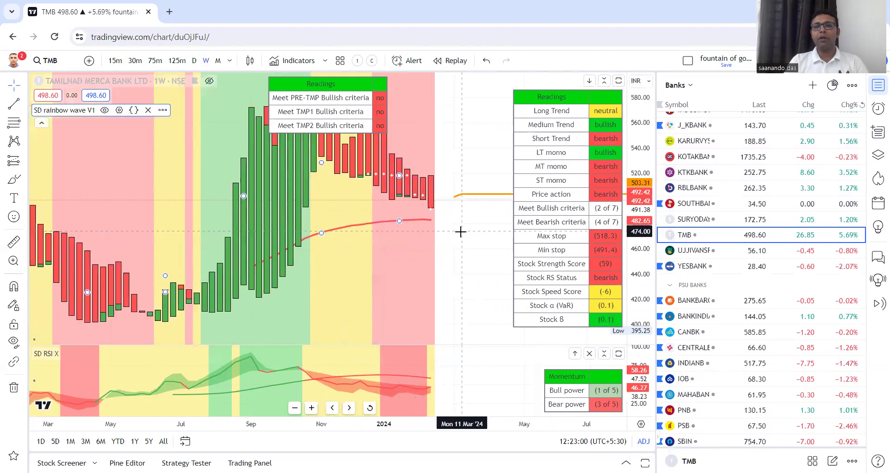
# Load weekly UJJIVANSFB and create an SD rainbow wave V1 '1. TRADE: Rainbow BUY' alert
pyautogui.click(706, 255)
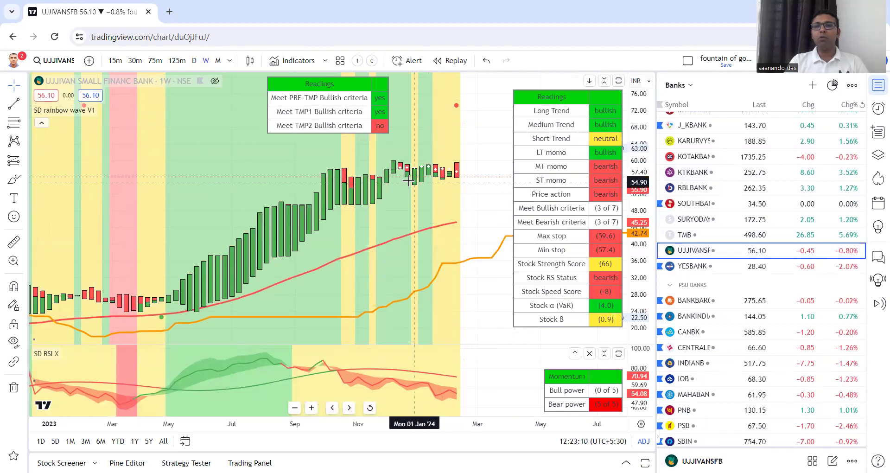
pyautogui.hotkey('alt', 'a')
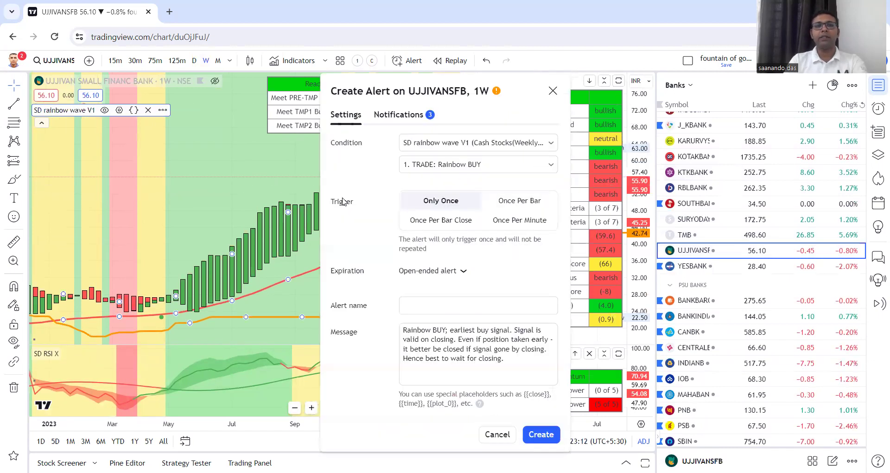
pyautogui.click(440, 164)
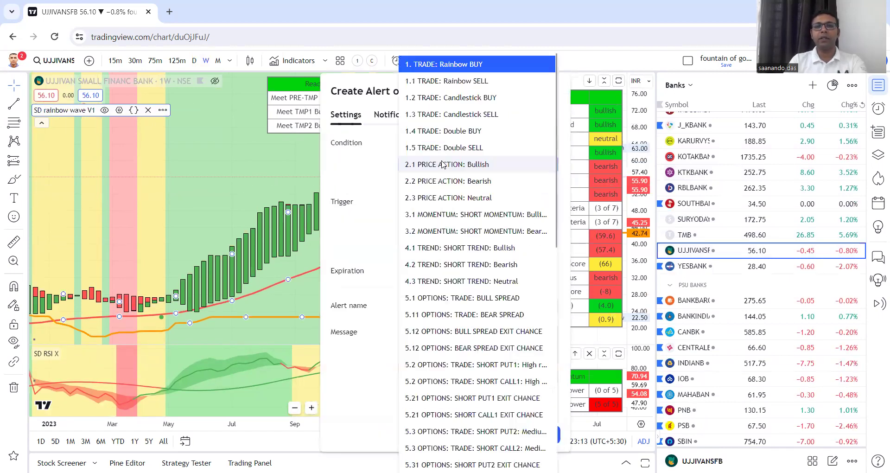
pyautogui.click(457, 63)
pyautogui.moveTo(475, 103); pyautogui.dragTo(496, 81)
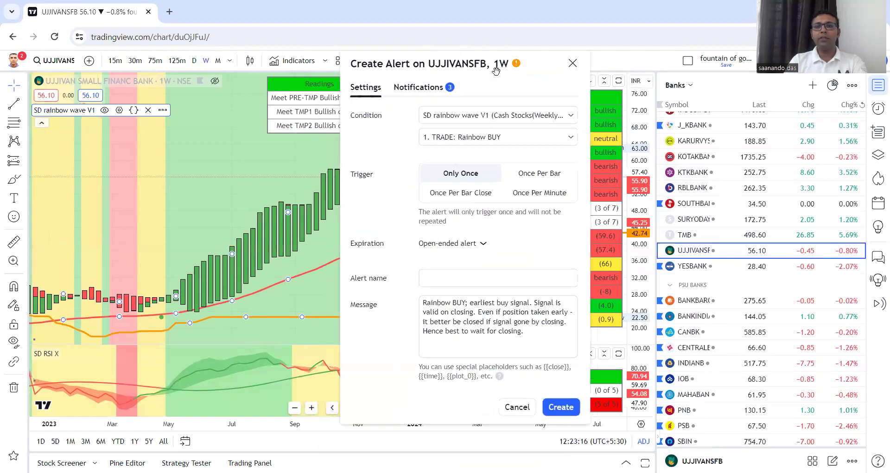
pyautogui.click(568, 410)
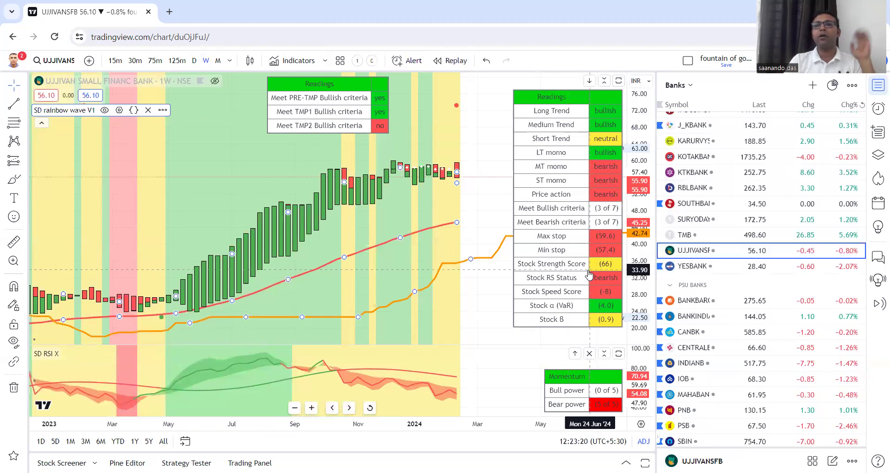
# Load YESBANK, view its full history on the monthly chart, then return to weekly
pyautogui.click(733, 267)
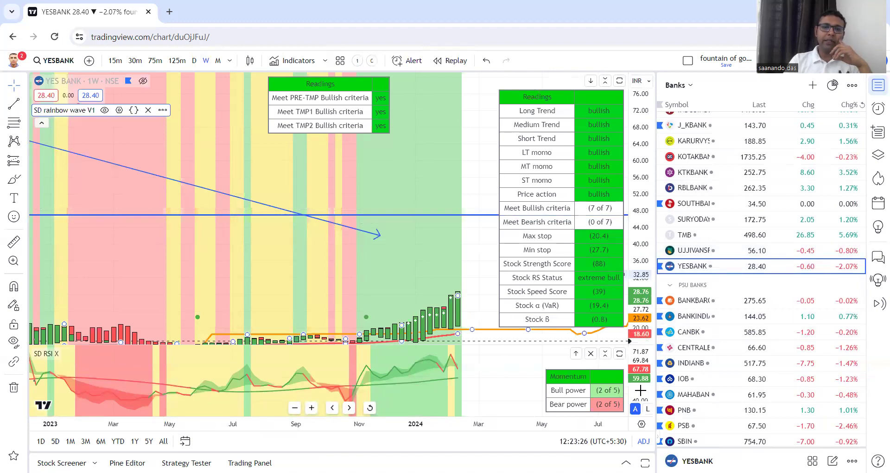
pyautogui.click(218, 61)
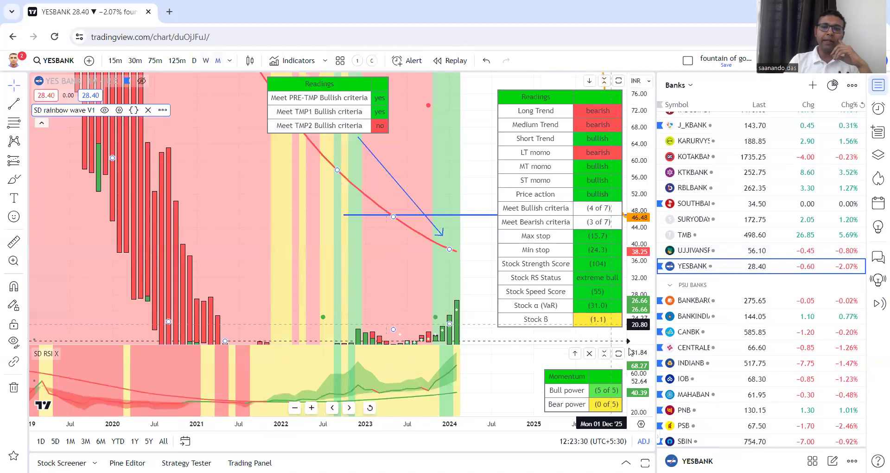
pyautogui.click(636, 338)
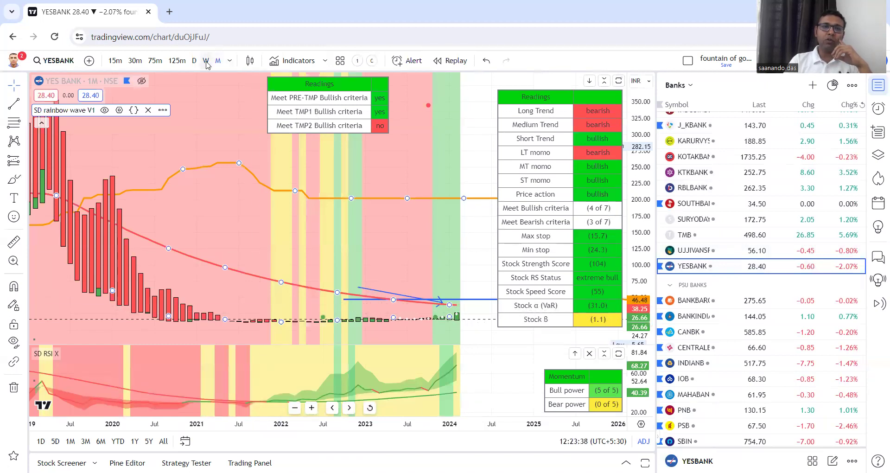
pyautogui.click(206, 60)
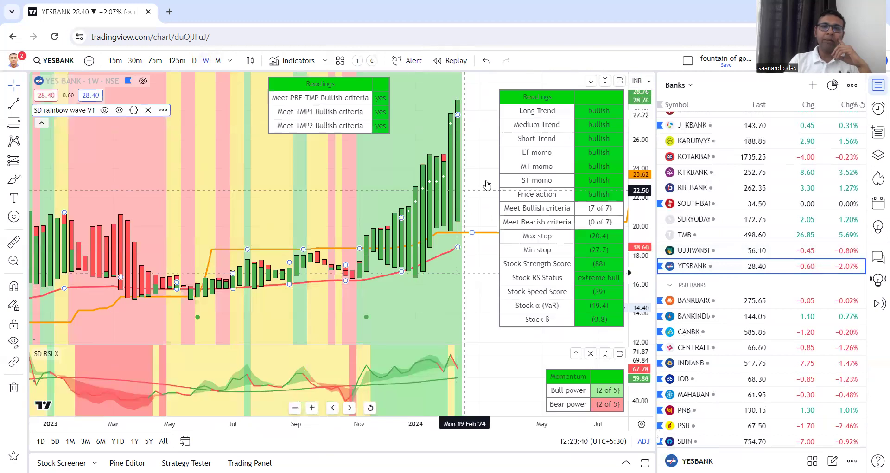
# Pan and compress the weekly YESBANK chart, briefly checking the daily timeframe
pyautogui.scroll(-3, 411, 245)
pyautogui.scroll(-1, 413, 202)
pyautogui.moveTo(470, 213); pyautogui.dragTo(396, 215)
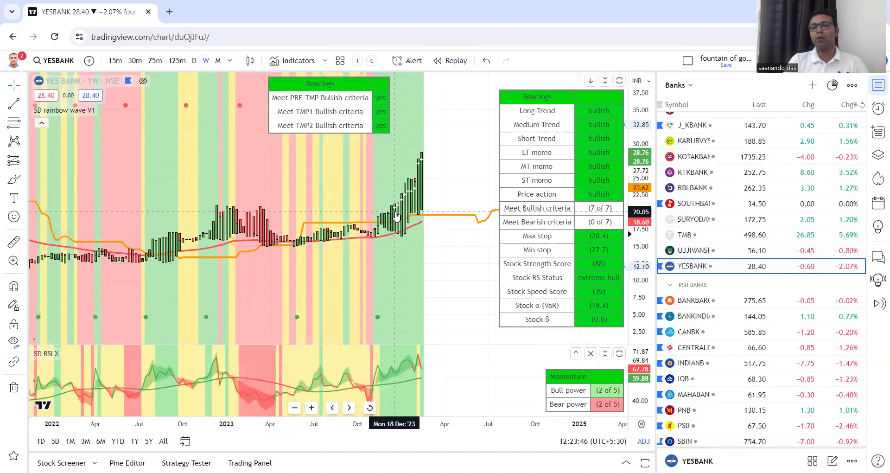
pyautogui.scroll(-2, 287, 204)
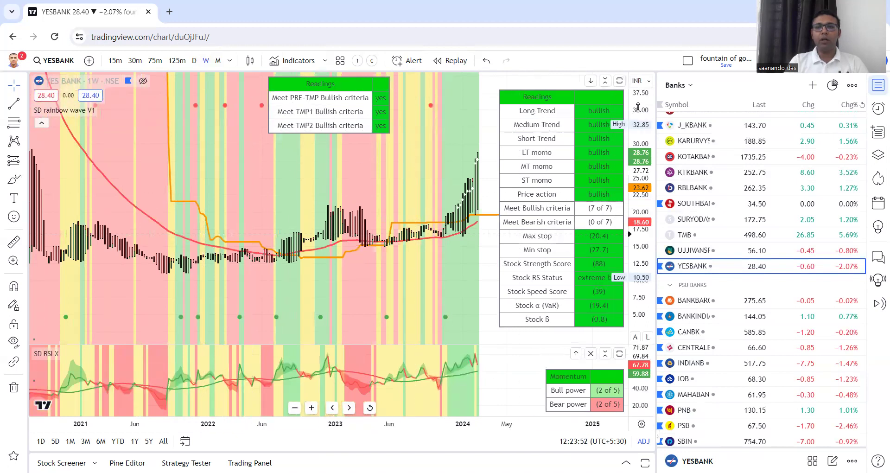
pyautogui.moveTo(637, 120); pyautogui.dragTo(619, 241)
pyautogui.moveTo(318, 186); pyautogui.dragTo(243, 184)
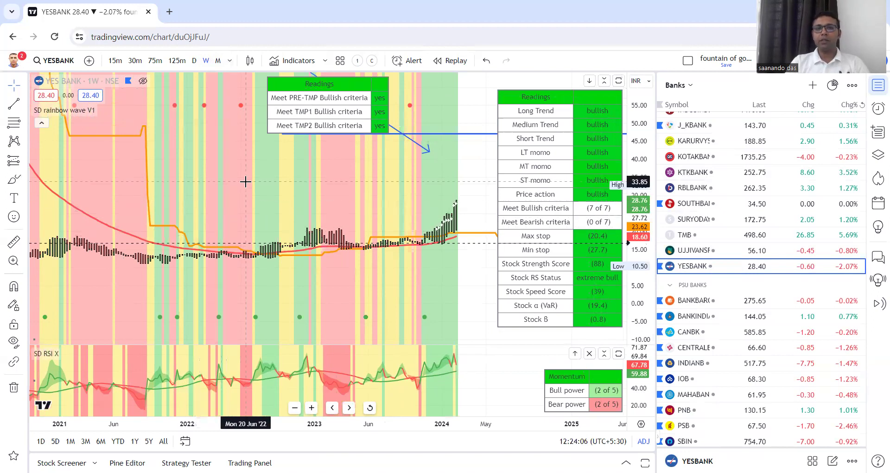
pyautogui.click(195, 63)
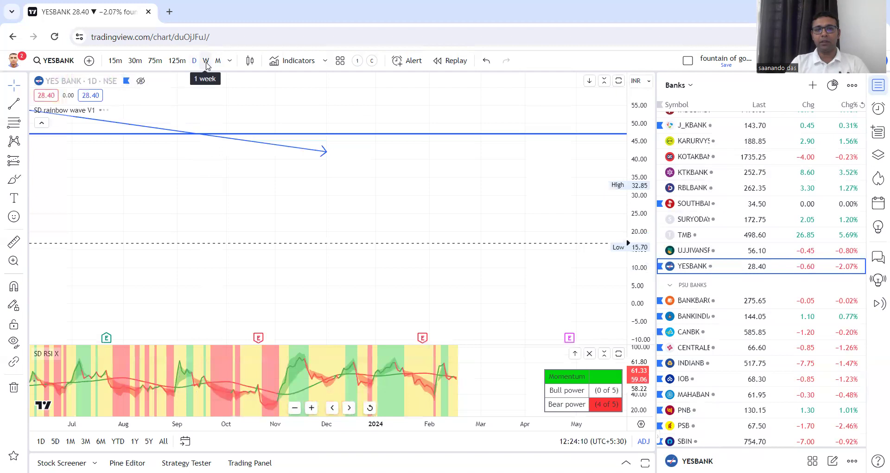
pyautogui.click(206, 64)
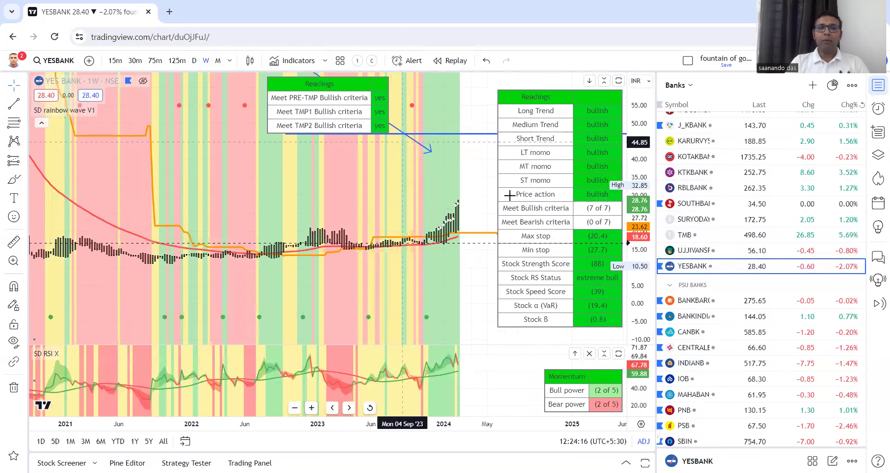
pyautogui.scroll(1, 621, 271)
# Review BANKBARODA and CANBK, ending on BANKINDIA's daily chart
pyautogui.click(693, 301)
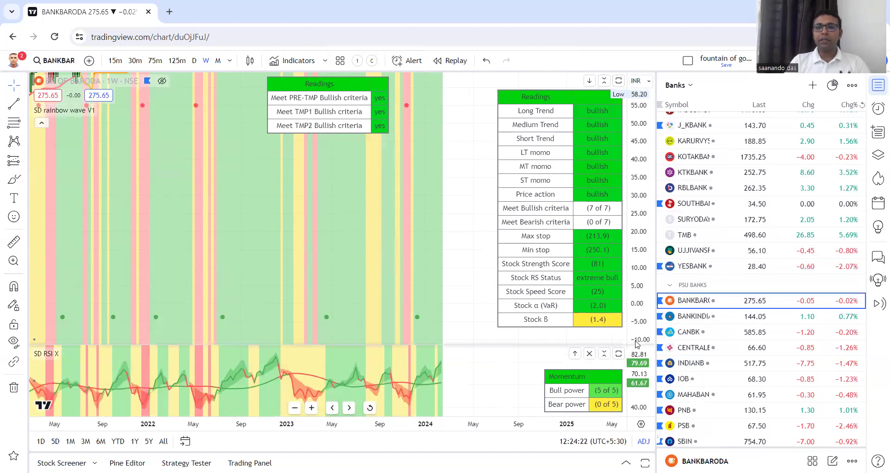
pyautogui.click(635, 339)
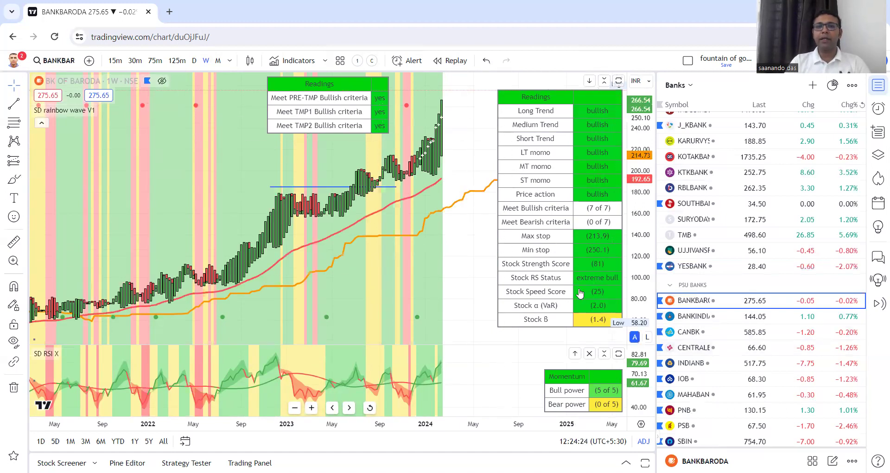
pyautogui.scroll(4, 440, 258)
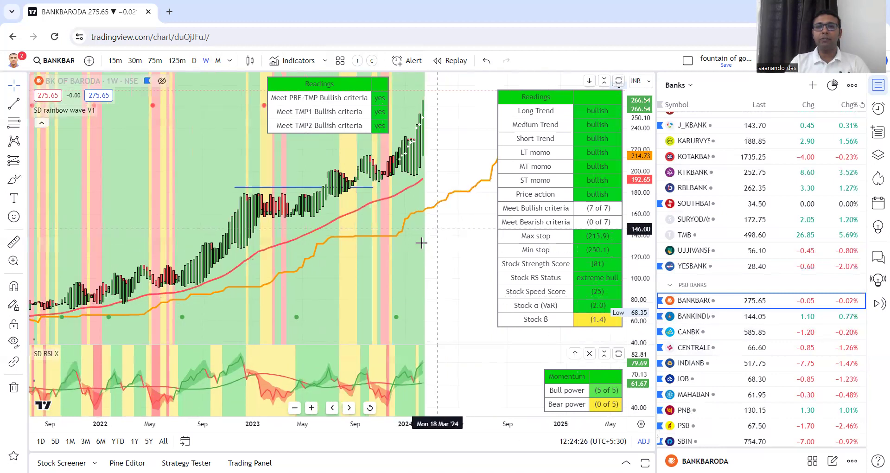
pyautogui.scroll(3, 442, 181)
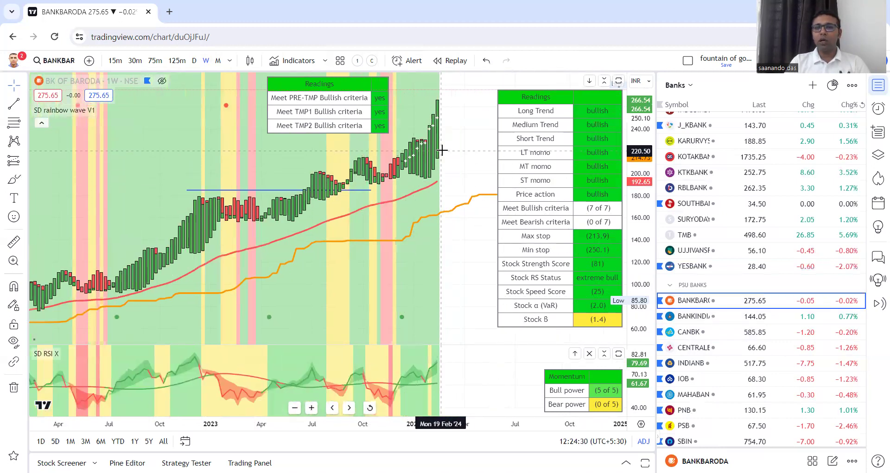
pyautogui.click(693, 316)
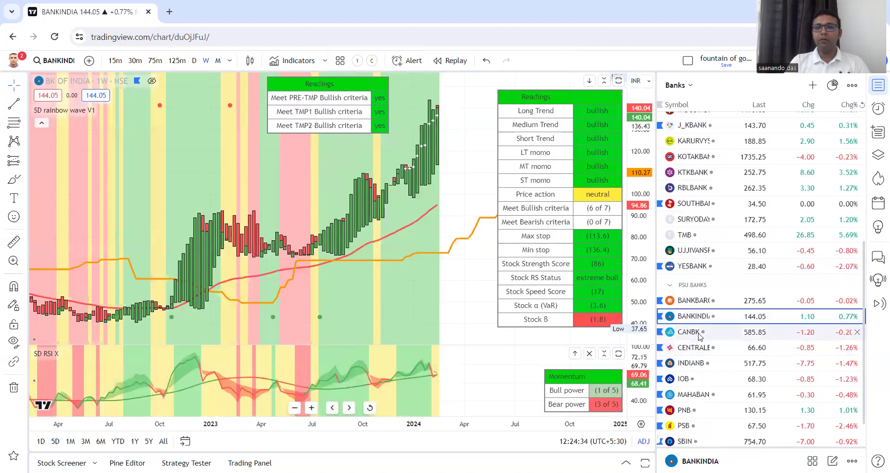
pyautogui.click(690, 330)
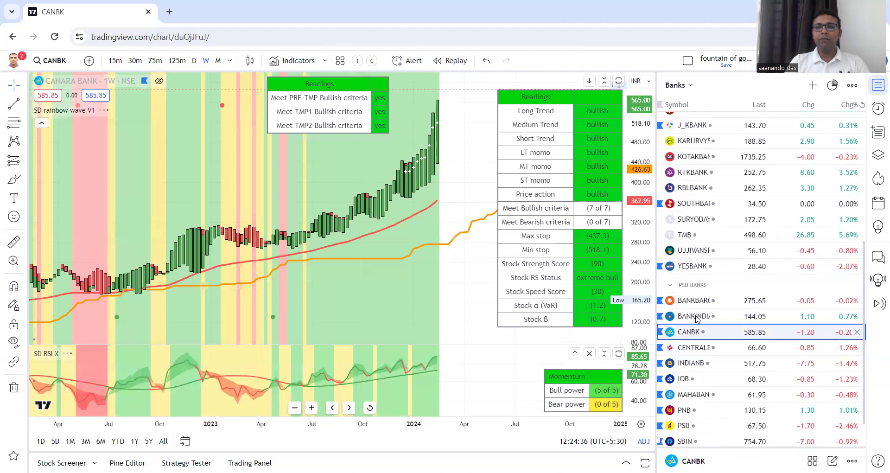
pyautogui.click(696, 317)
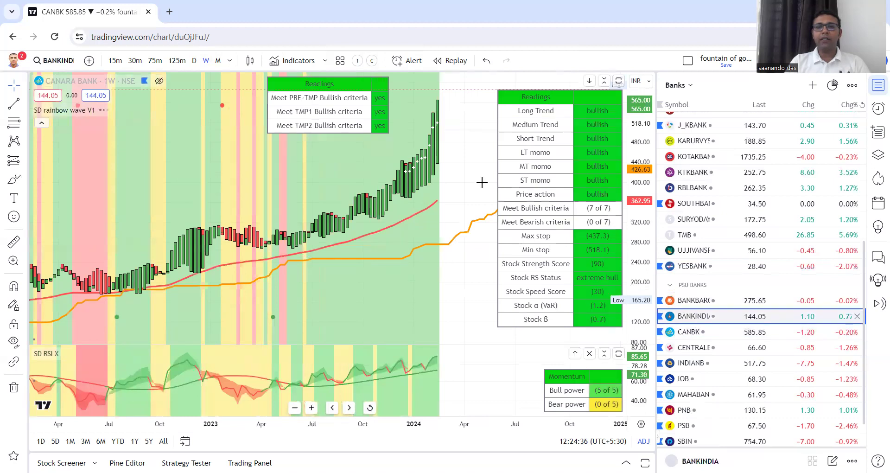
pyautogui.click(193, 63)
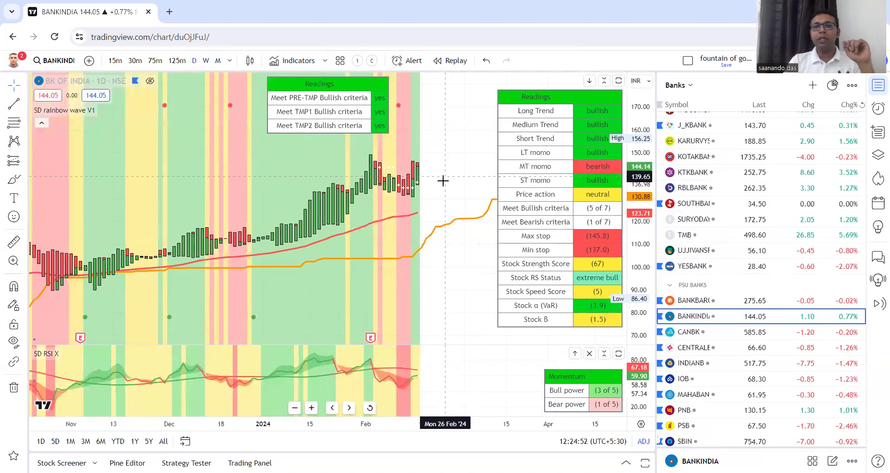
# Create an SD rainbow wave V1 Rainbow BUY alert on daily BANKINDIA
pyautogui.hscroll(-3, 438, 186)
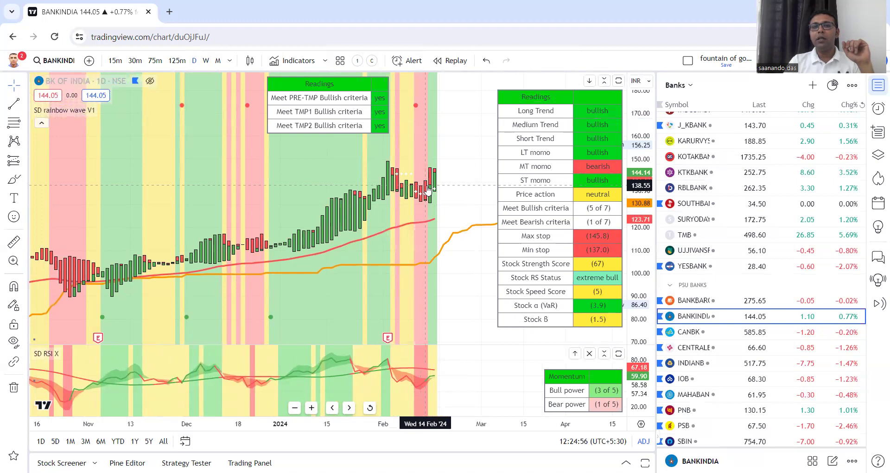
pyautogui.click(356, 217)
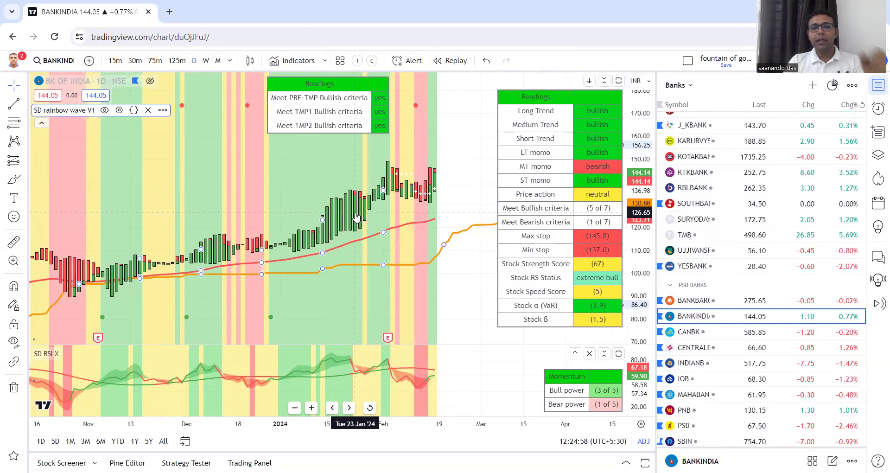
pyautogui.hotkey('alt', 'a')
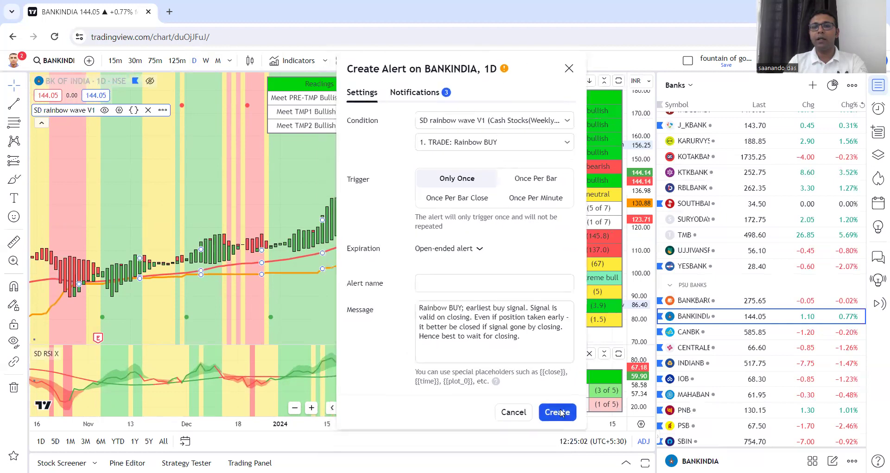
pyautogui.click(541, 435)
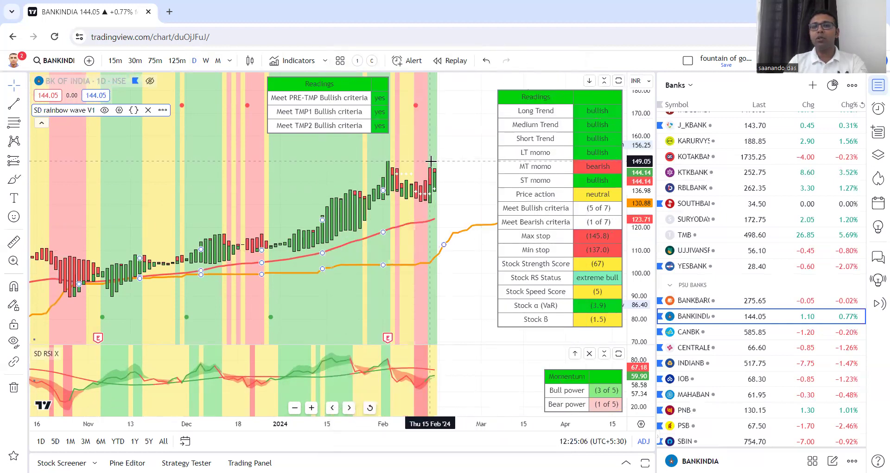
# Create a BANKINDIA price alert for crossing up 149.05
pyautogui.hotkey('alt', 'a')
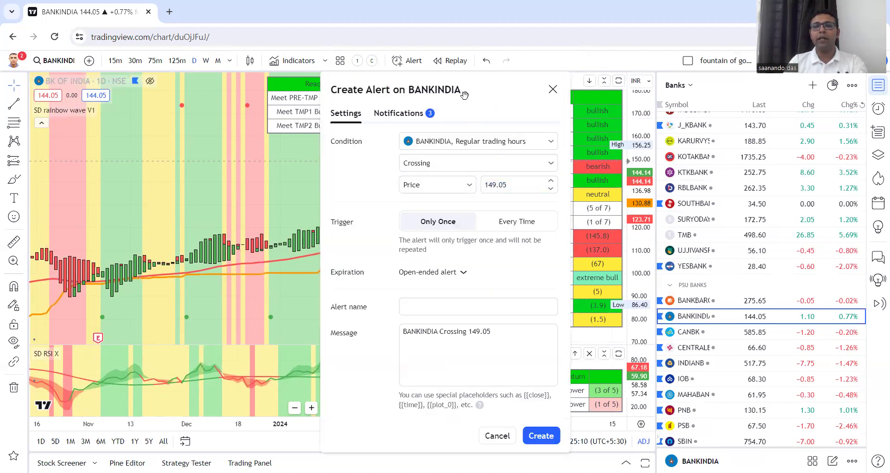
pyautogui.moveTo(461, 99); pyautogui.dragTo(477, 77)
pyautogui.click(478, 145)
pyautogui.click(472, 179)
pyautogui.click(558, 416)
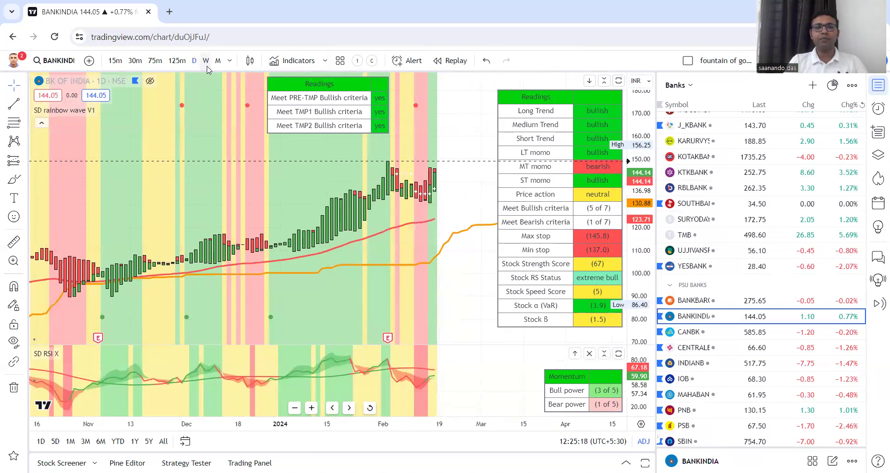
# Refit the weekly BANKINDIA chart, then step through the CANBK, Central Bank and INDIANB charts
pyautogui.click(207, 62)
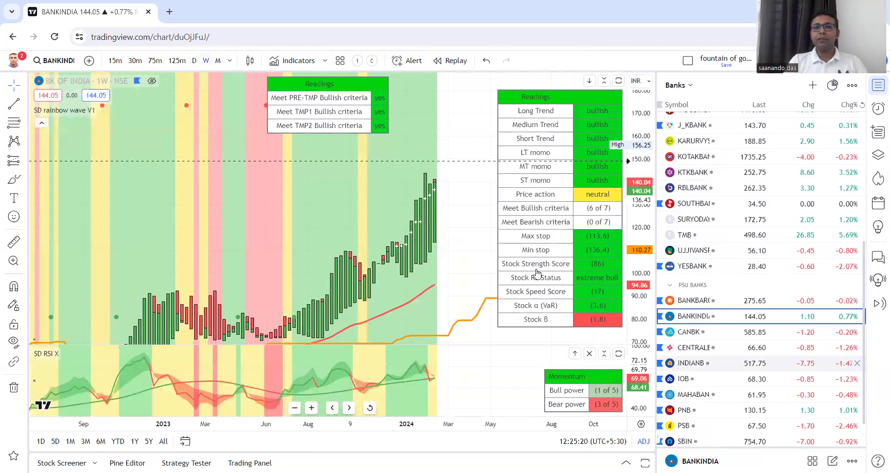
pyautogui.doubleClick(638, 328)
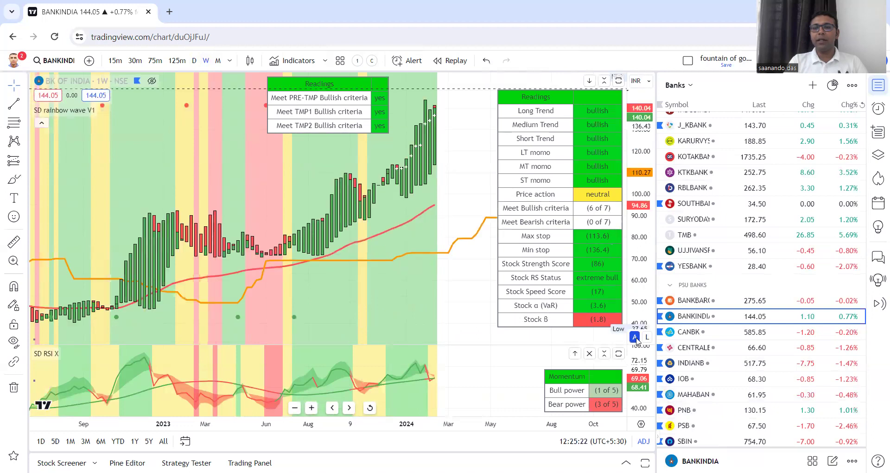
pyautogui.click(717, 332)
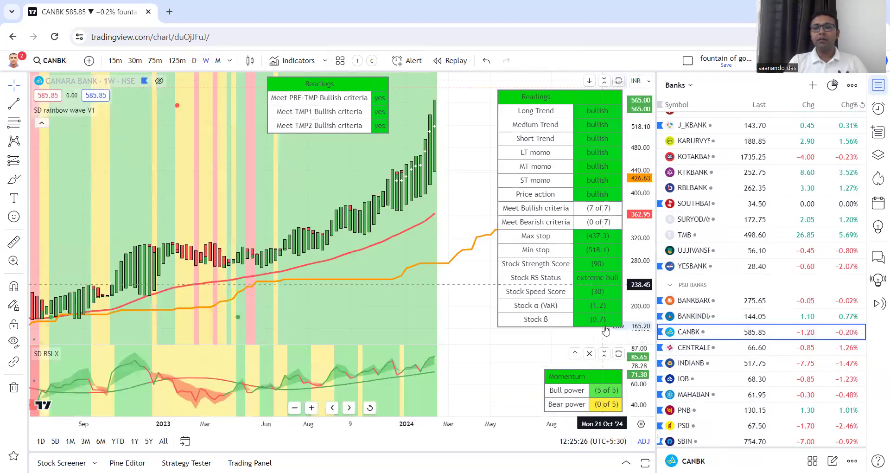
pyautogui.click(689, 349)
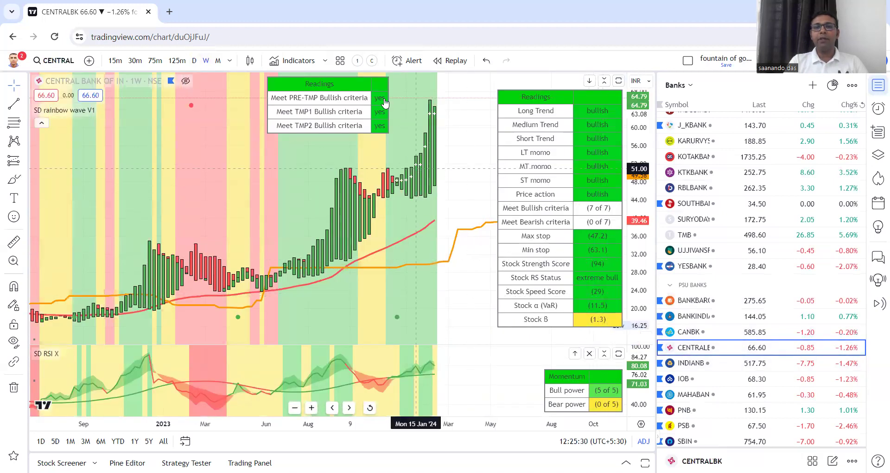
pyautogui.click(684, 363)
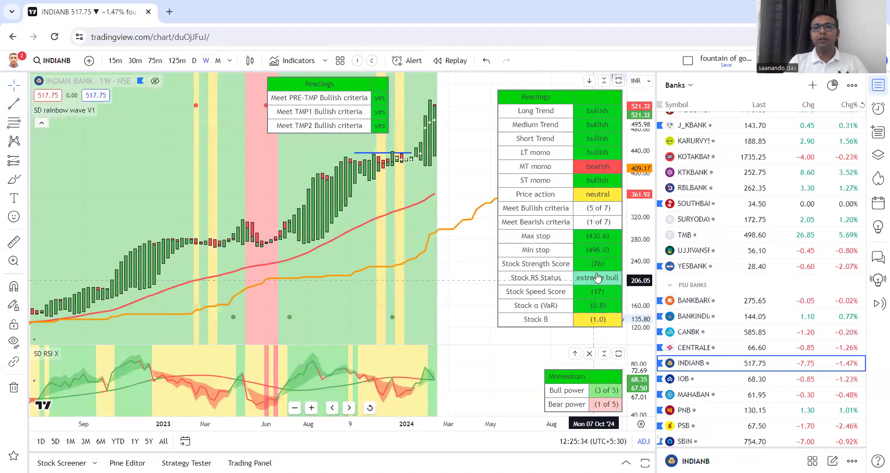
# Compare Indian Bank daily and weekly, then fit its full weekly price history into the pane
pyautogui.scroll(4, 453, 185)
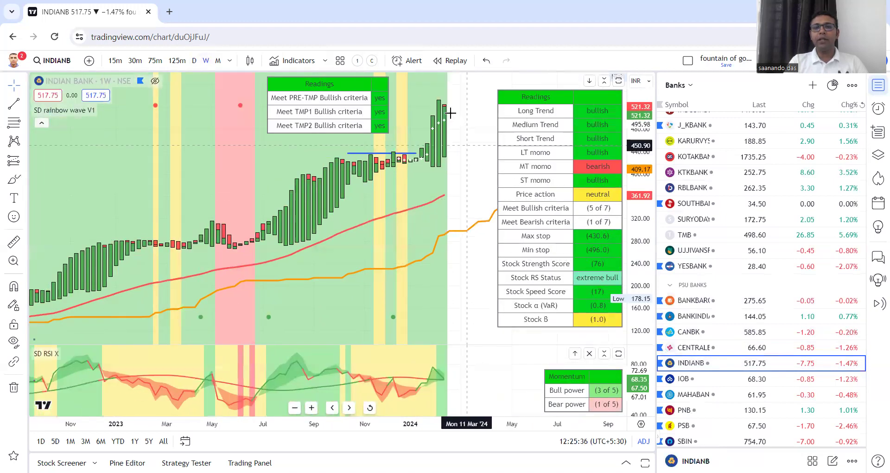
pyautogui.click(194, 61)
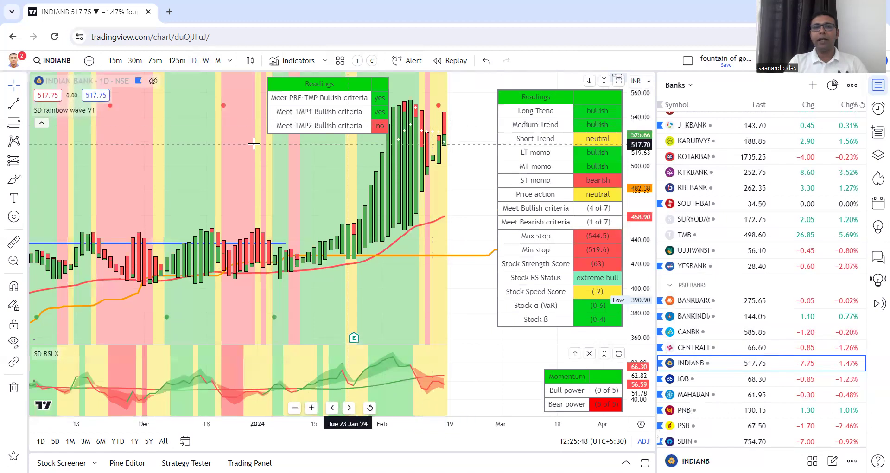
pyautogui.click(206, 61)
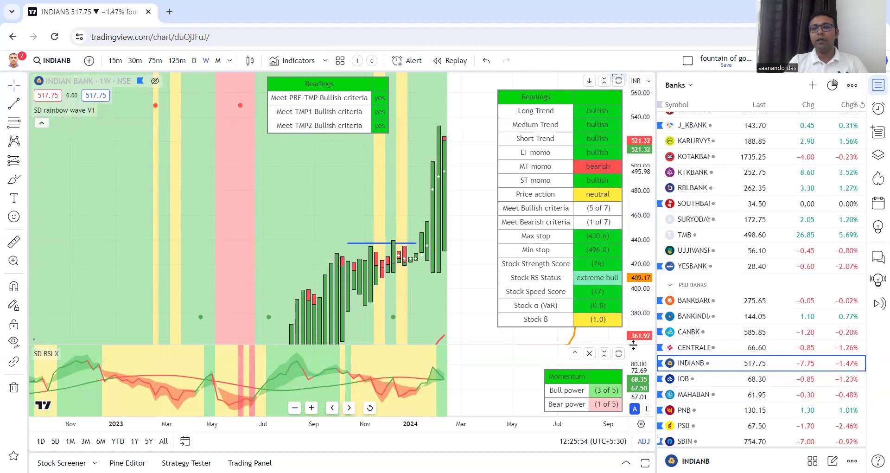
pyautogui.click(635, 338)
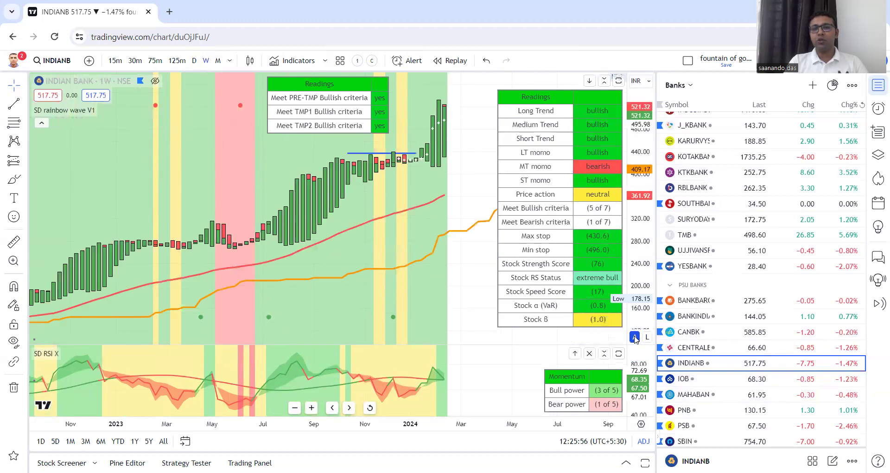
pyautogui.scroll(-1, 716, 352)
# Go through IOB, MAHABANK, PNB, SBIN and PNB, then load Punjab & Sind Bank weekly, zoomed out
pyautogui.click(716, 342)
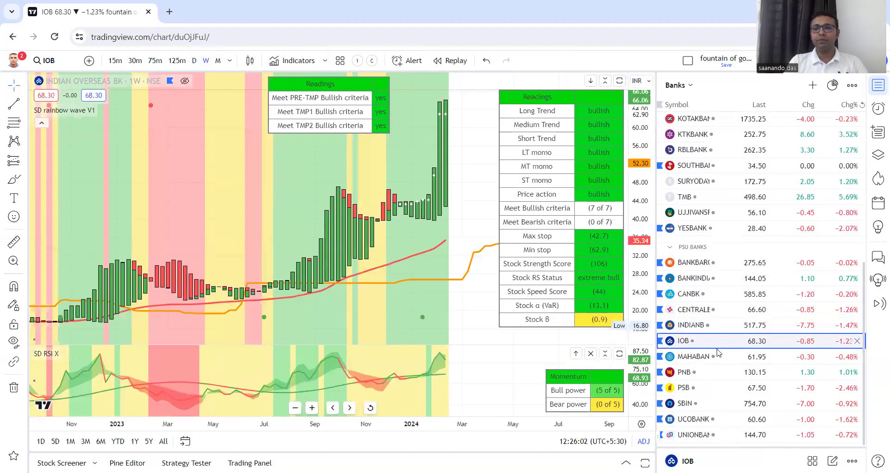
pyautogui.click(718, 354)
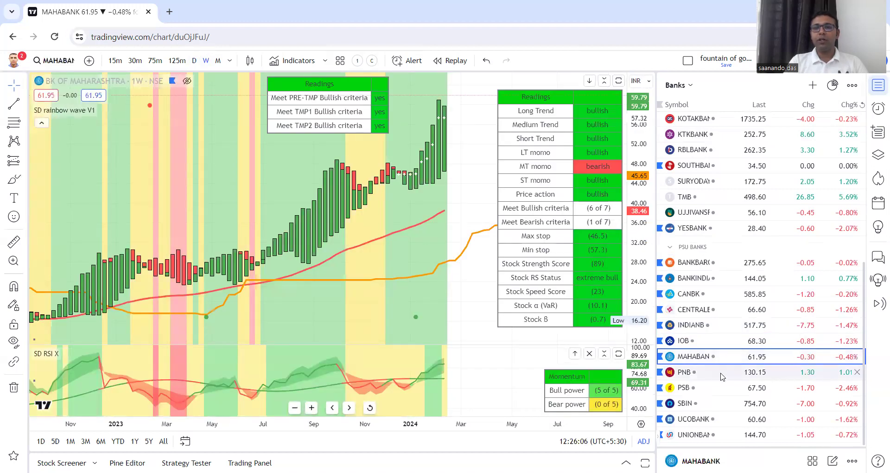
pyautogui.click(721, 373)
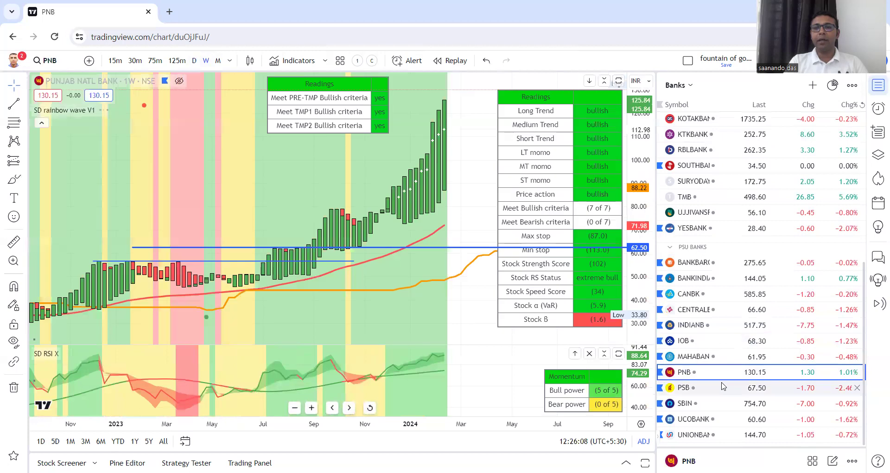
pyautogui.click(723, 403)
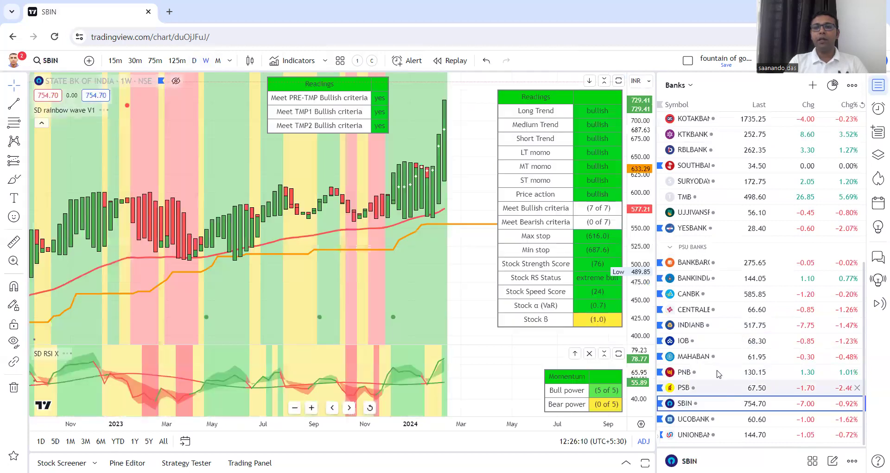
pyautogui.click(719, 374)
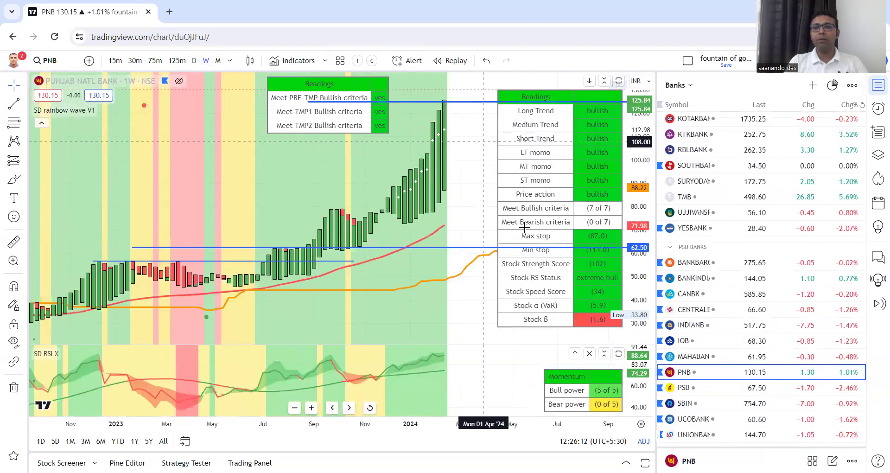
pyautogui.click(731, 392)
pyautogui.scroll(-1, 422, 229)
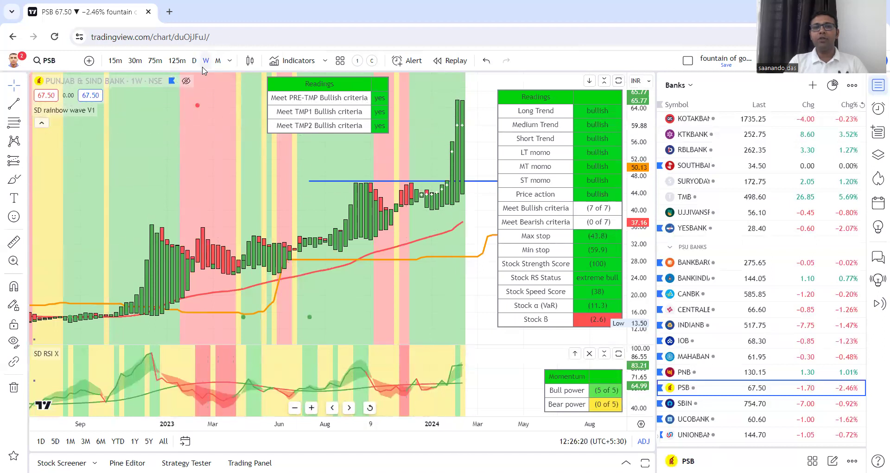
# Switch Punjab & Sind Bank to daily candles and adjust the zoom
pyautogui.click(194, 61)
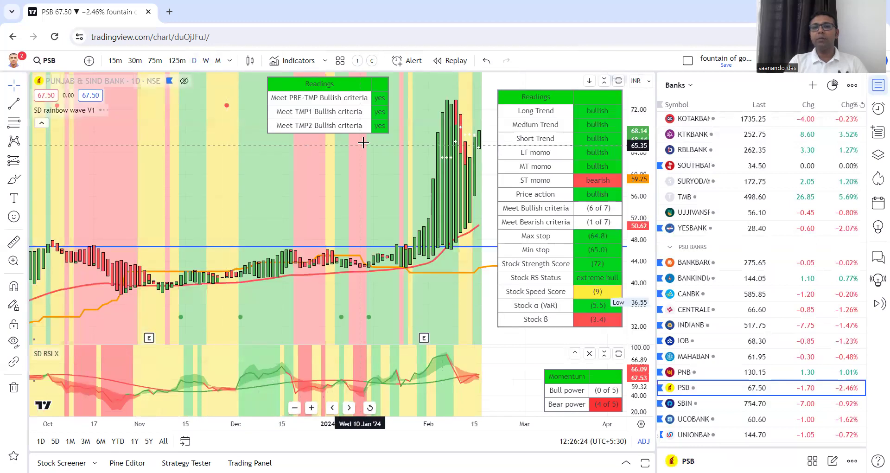
pyautogui.scroll(1, 476, 182)
pyautogui.scroll(1, 476, 182)
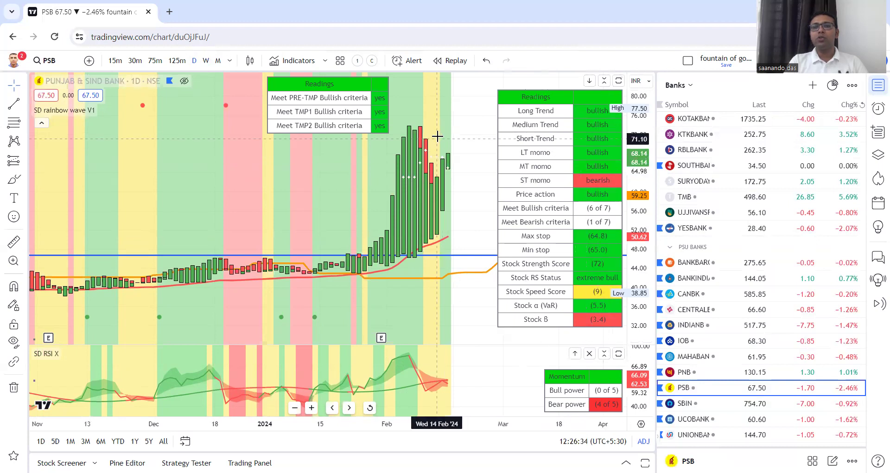
# Create an SD rainbow wave V1 alert on '3.1 MOMENTUM: SHORT MOMENTUM: Bullish'
pyautogui.click(577, 161)
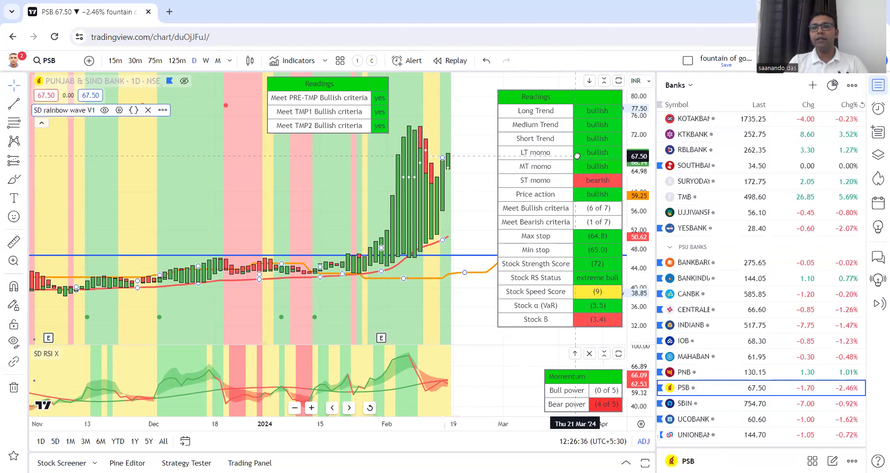
pyautogui.hotkey('alt', 'a')
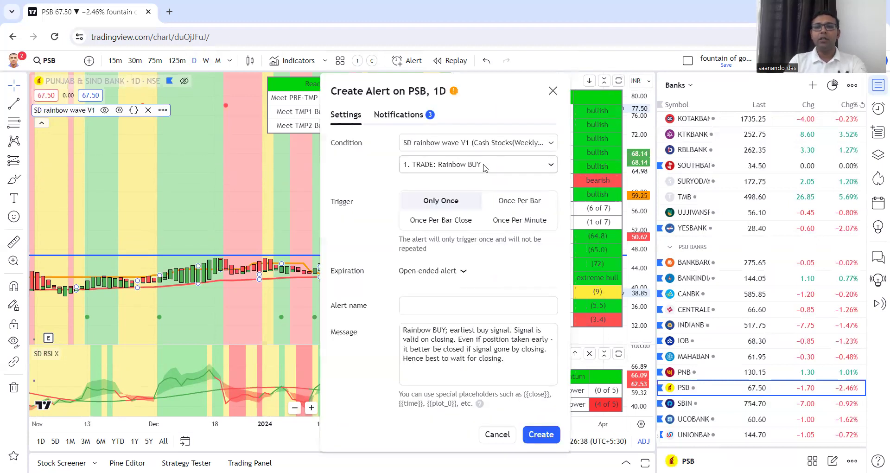
pyautogui.click(464, 163)
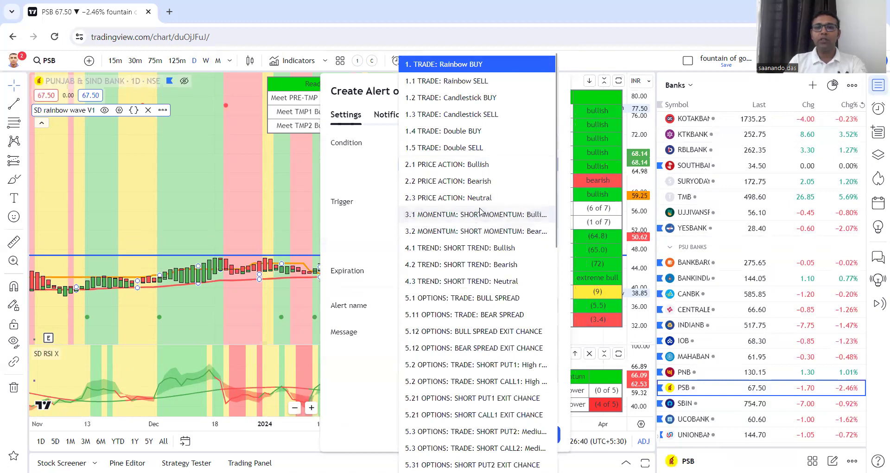
pyautogui.click(479, 215)
pyautogui.click(540, 435)
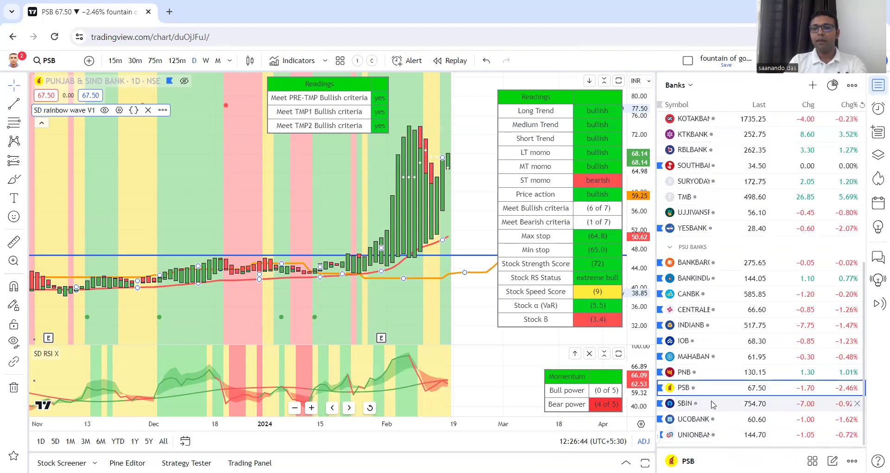
# Load SBIN on the weekly timeframe and zoom out to show more history
pyautogui.click(709, 406)
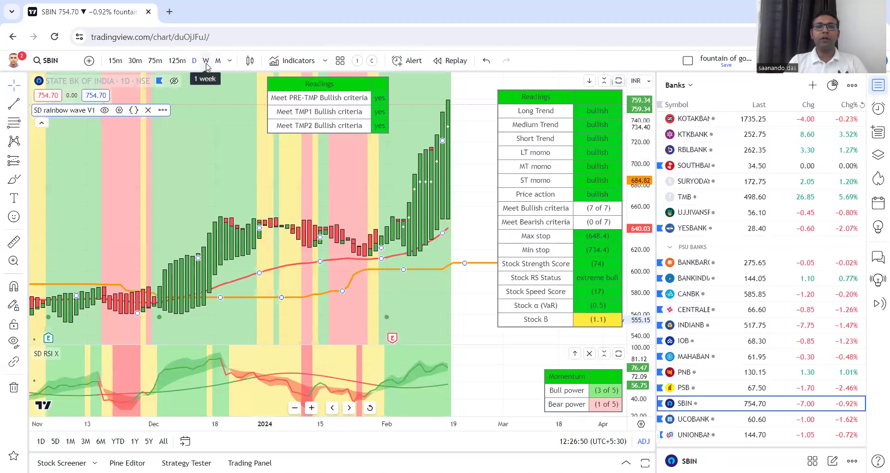
pyautogui.click(205, 61)
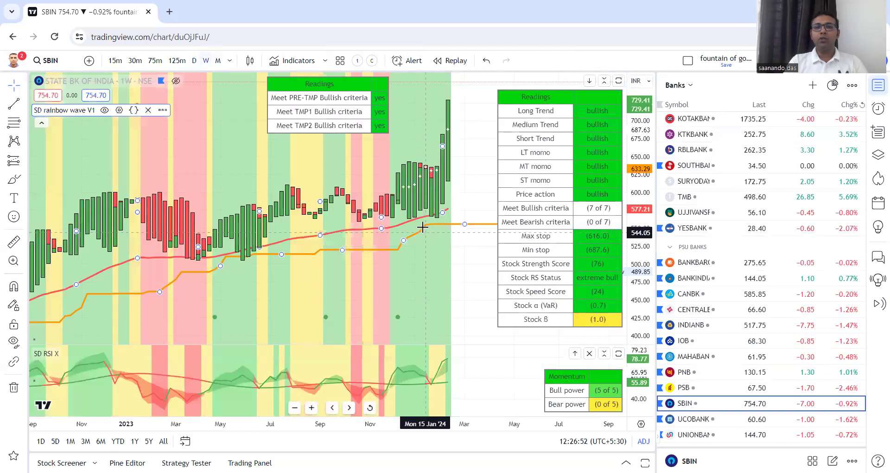
pyautogui.scroll(-2, 451, 140)
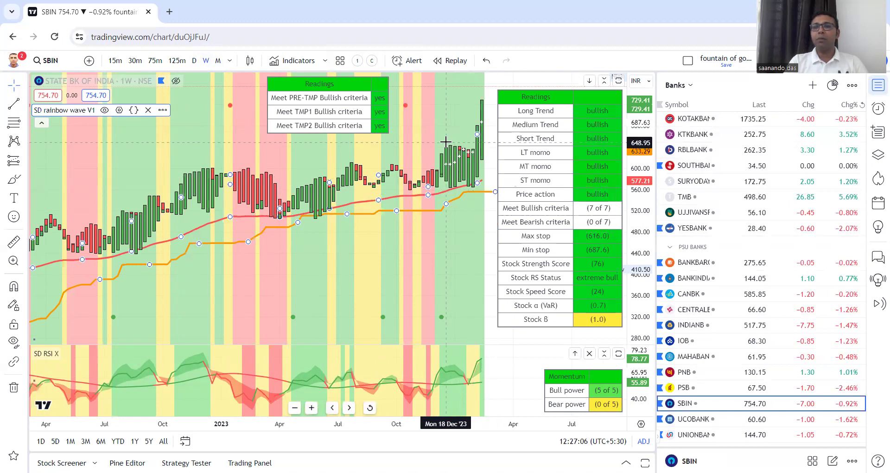
# Look over UCO Bank, then load the Union Bank of India chart
pyautogui.click(704, 419)
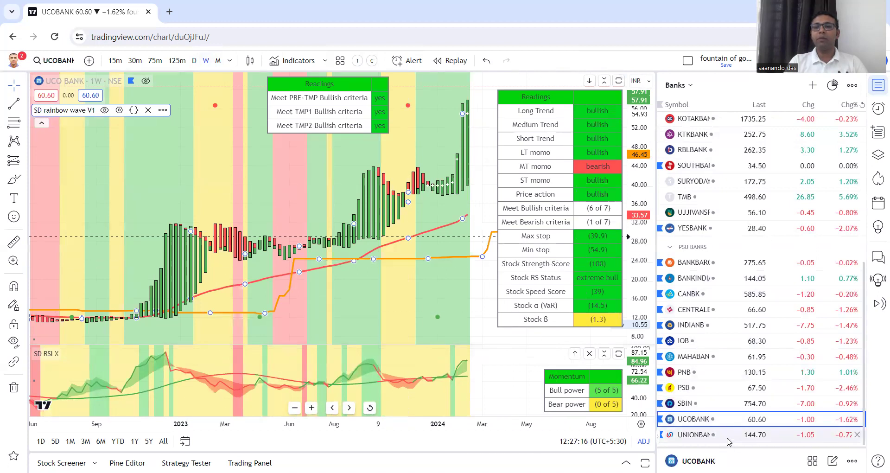
pyautogui.click(729, 439)
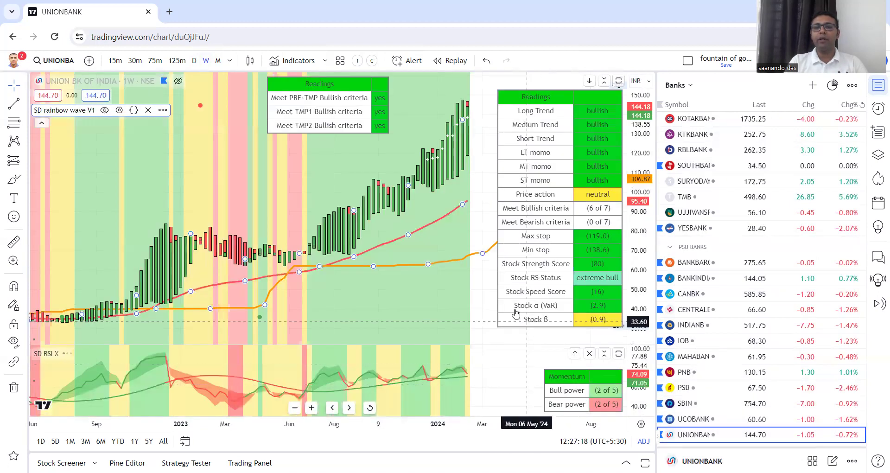
pyautogui.scroll(1, 474, 250)
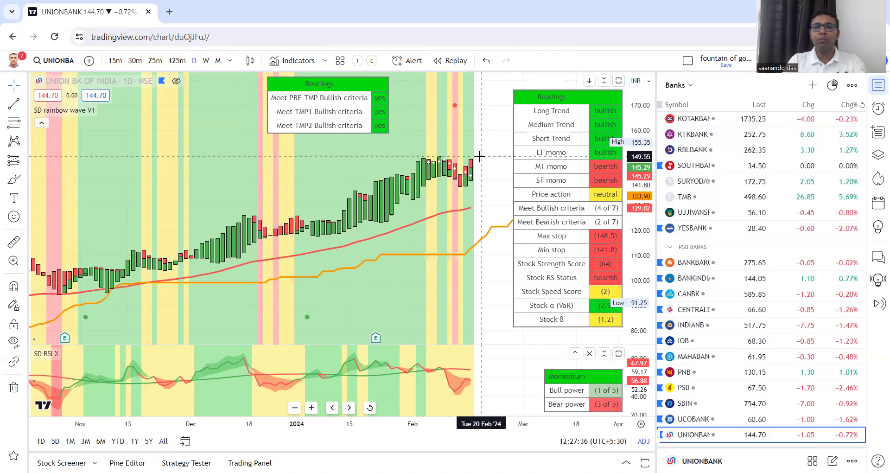
# Create a Union Bank price alert for crossing up 149.75
pyautogui.hotkey('alt', 'a')
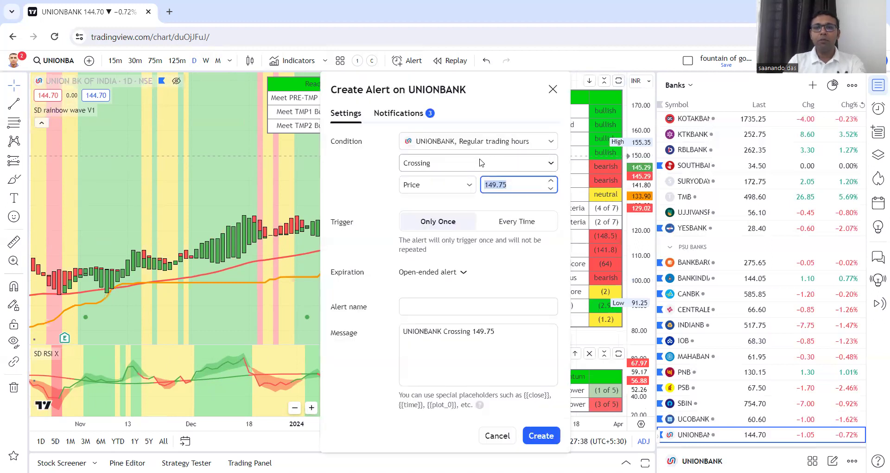
pyautogui.click(481, 163)
pyautogui.click(477, 200)
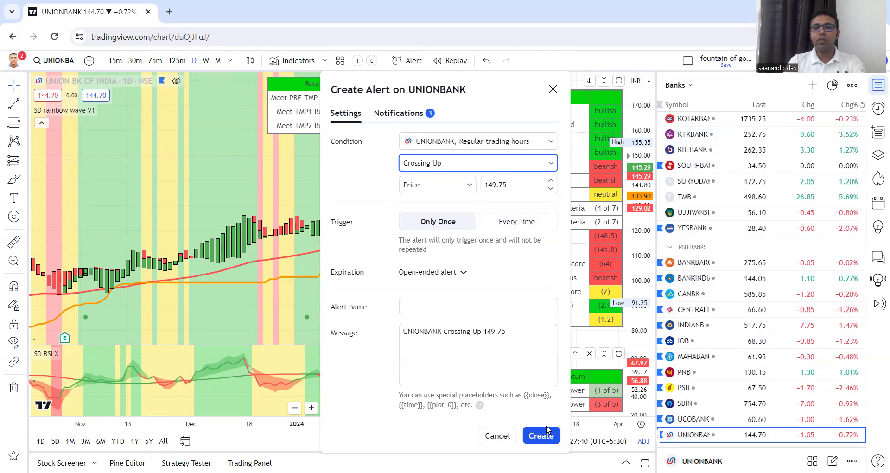
pyautogui.click(541, 435)
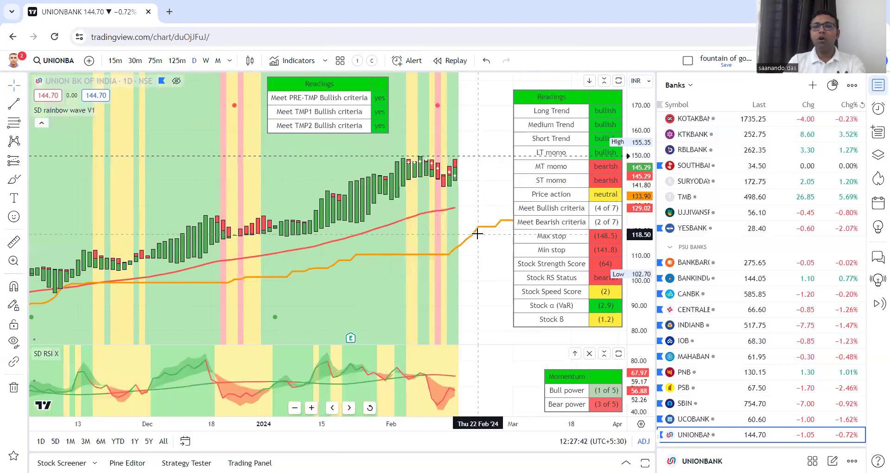
# Add an SD rainbow wave V1 alert on '2.1 PRICE ACTION: Bullish'
pyautogui.moveTo(477, 234); pyautogui.dragTo(459, 189)
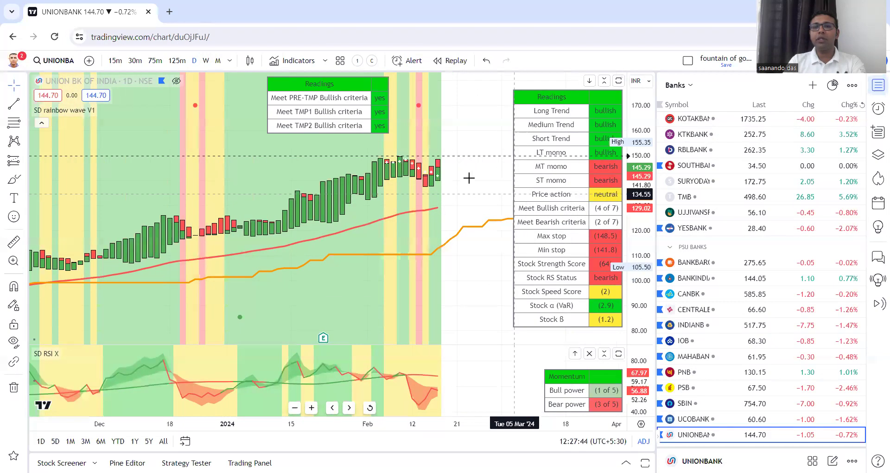
pyautogui.click(385, 177)
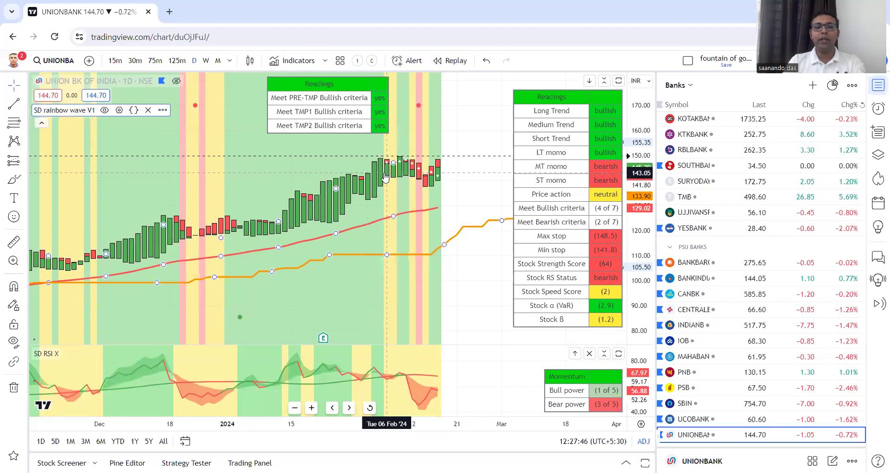
pyautogui.hotkey('alt', 'a')
pyautogui.click(496, 172)
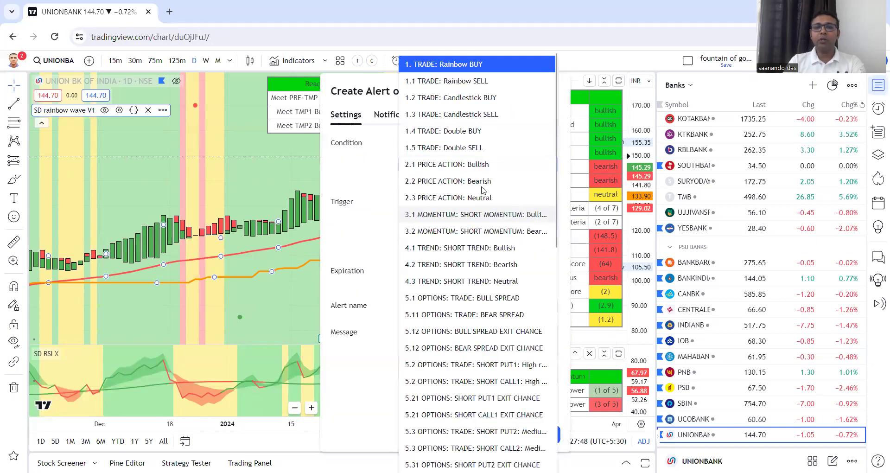
pyautogui.click(477, 168)
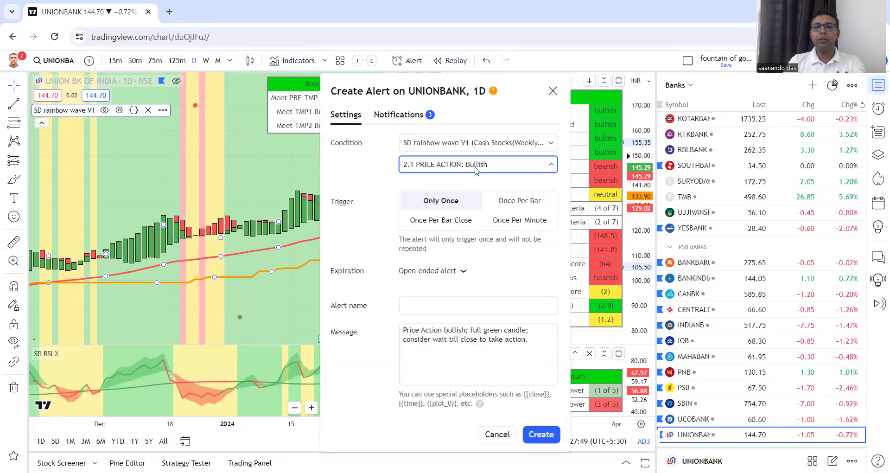
pyautogui.click(555, 430)
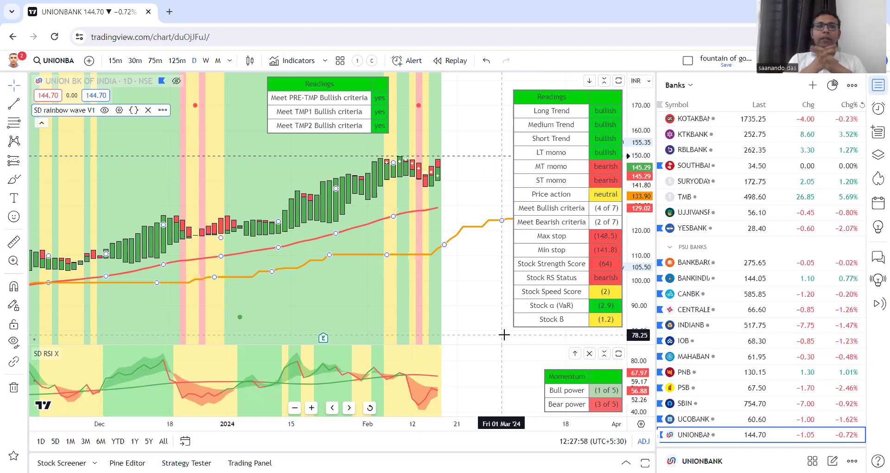
pyautogui.scroll(-1, 417, 302)
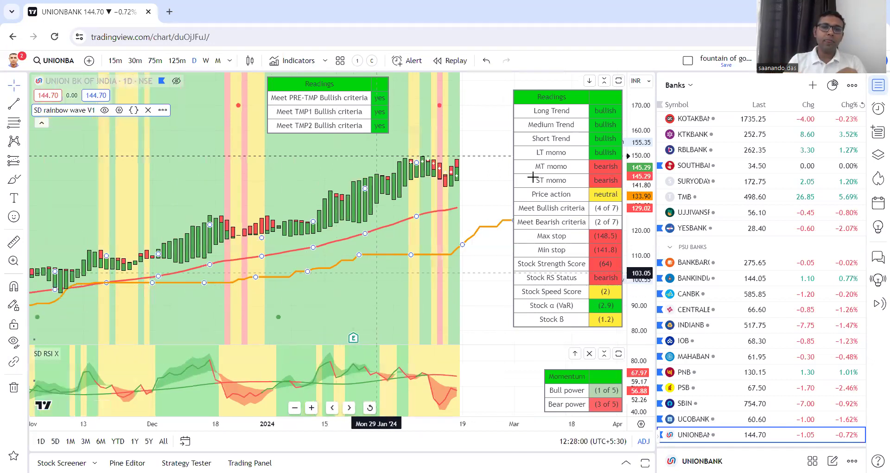